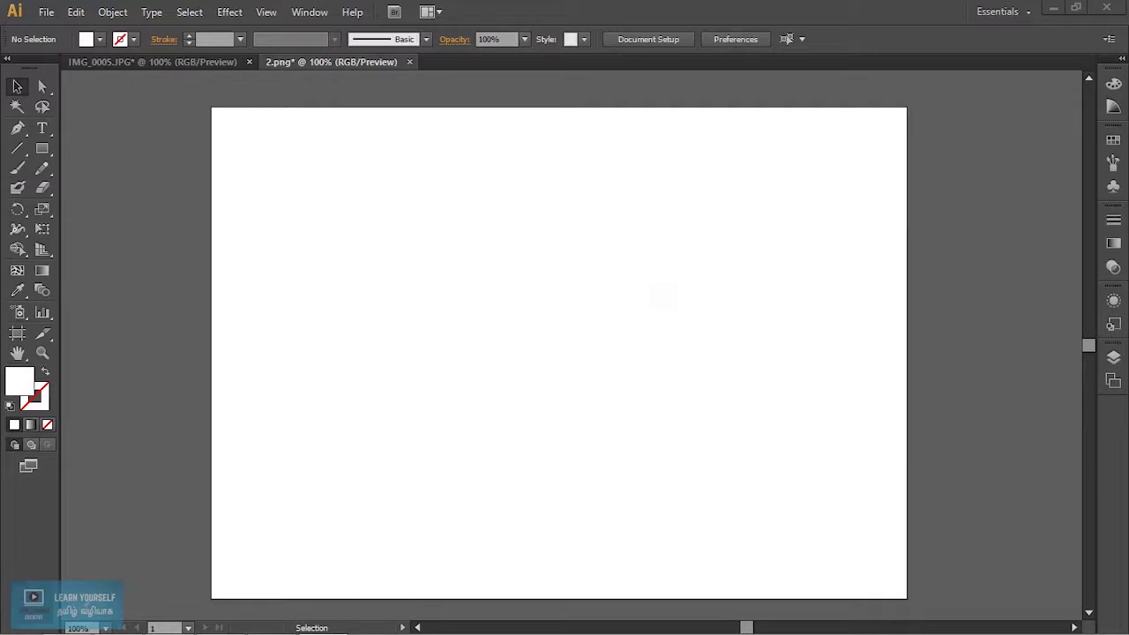
Add the text line 'Adobe Illustrator Training' to the artboard with the Type Tool.
{"action": "left_click", "coordinate": [42, 129]}
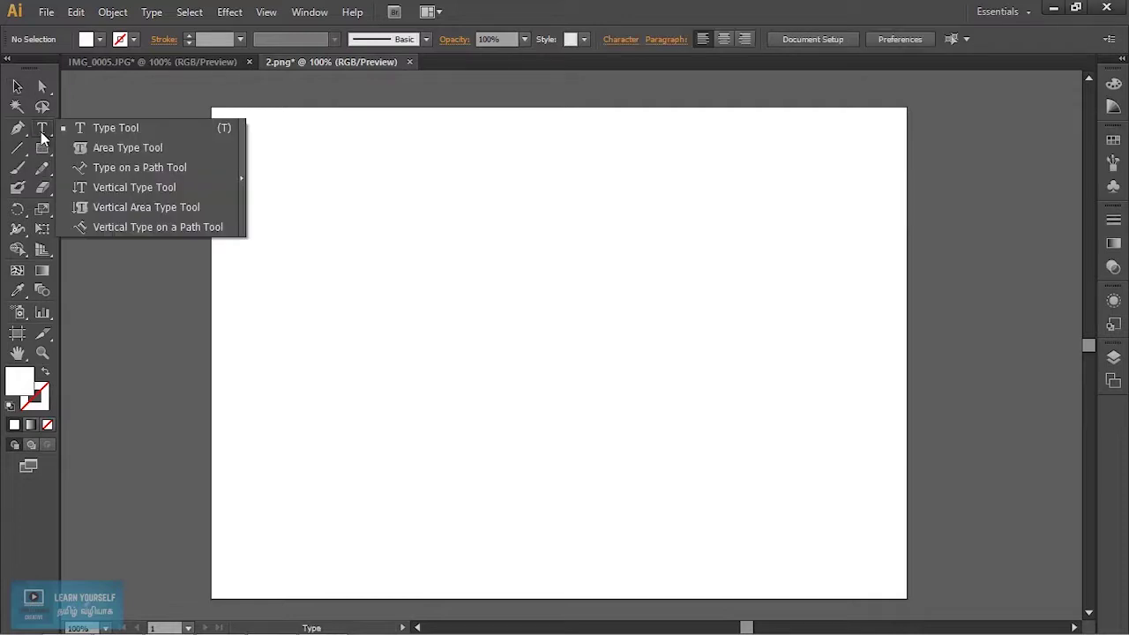
{"action": "left_click", "coordinate": [153, 130]}
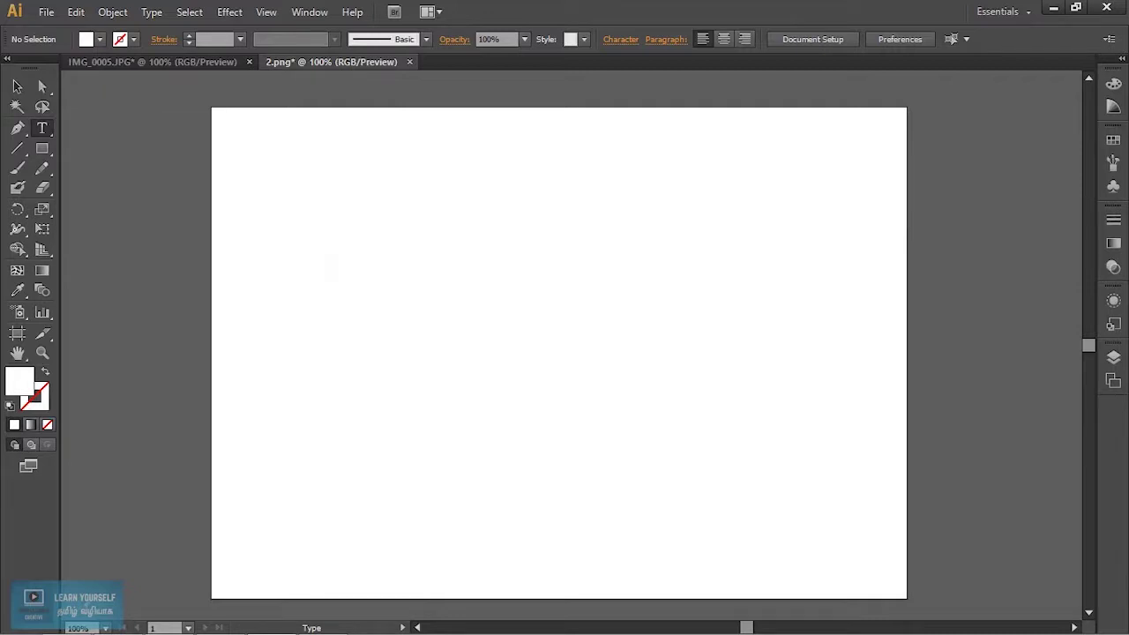
{"action": "left_click", "coordinate": [324, 256]}
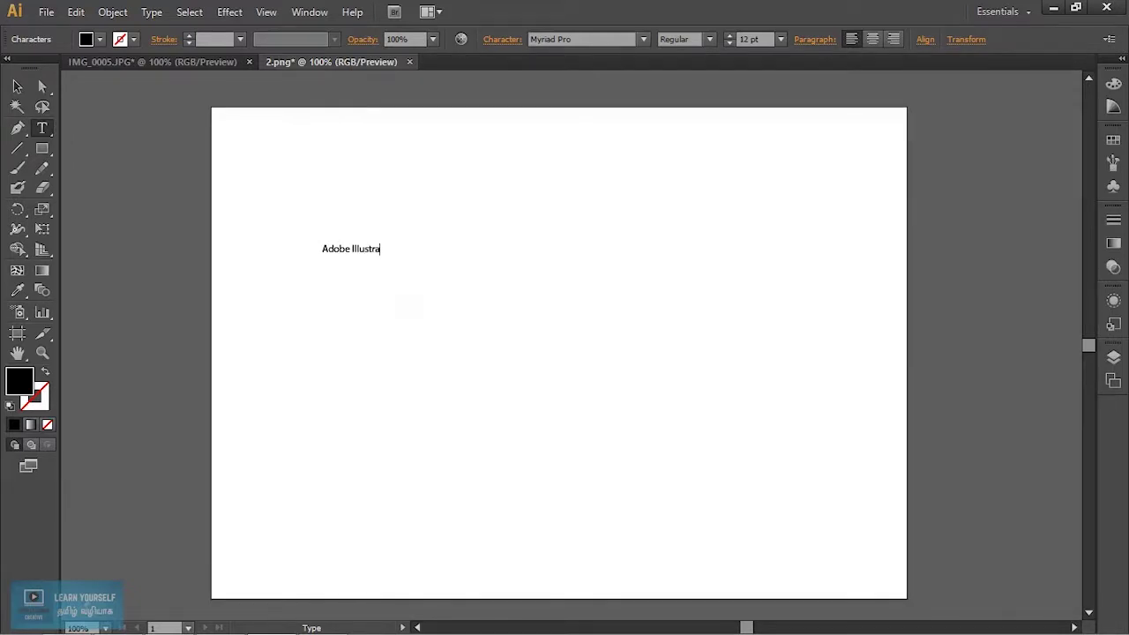
{"action": "type", "text": "Adobe Illustrator Training"}
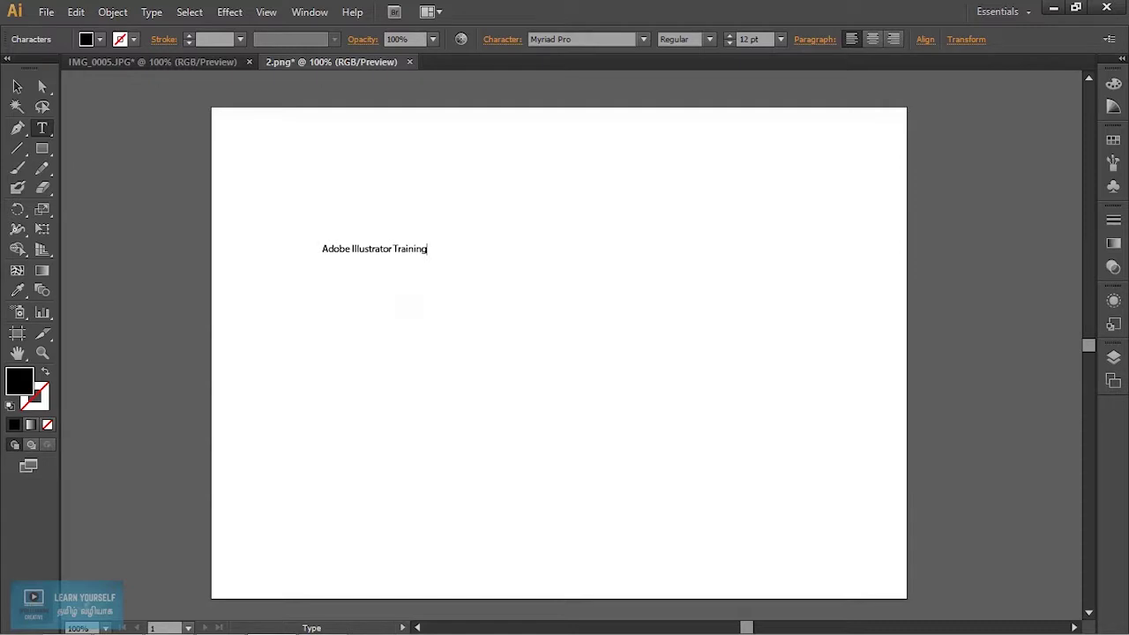
{"action": "left_click", "coordinate": [17, 86]}
{"action": "left_click", "coordinate": [323, 250]}
Move the text toward the page centre and enlarge it to 30 pt.
{"action": "left_click_drag", "start_coordinate": [323, 249], "coordinate": [418, 280]}
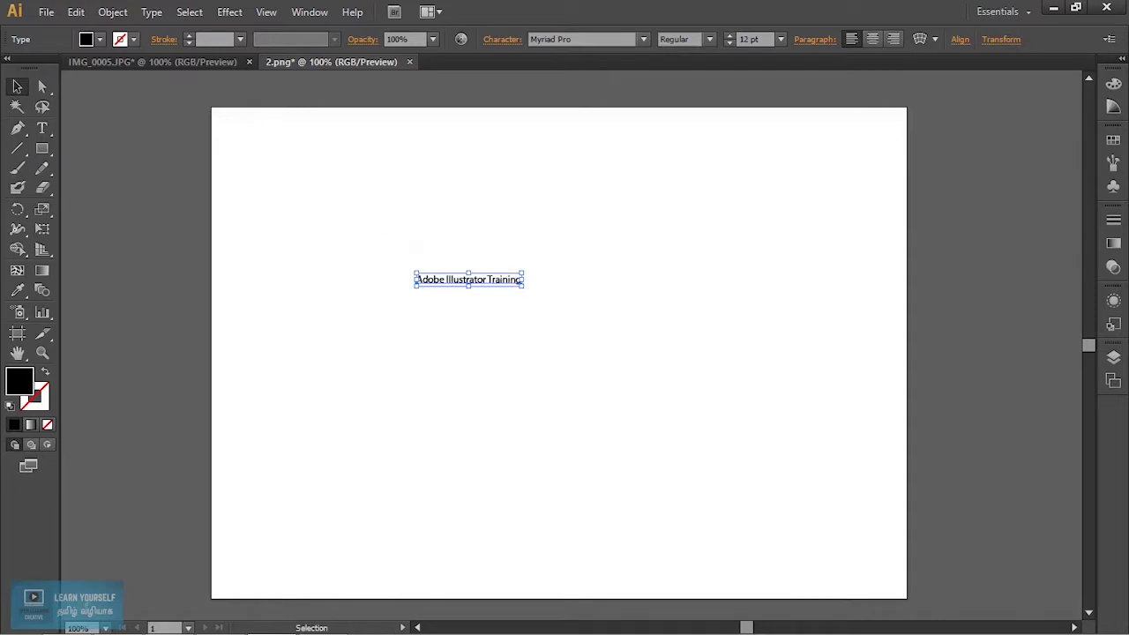
{"action": "left_click", "coordinate": [731, 35]}
{"action": "left_click", "coordinate": [731, 35]}
{"action": "left_click", "coordinate": [731, 35]}
{"action": "left_click", "coordinate": [732, 35]}
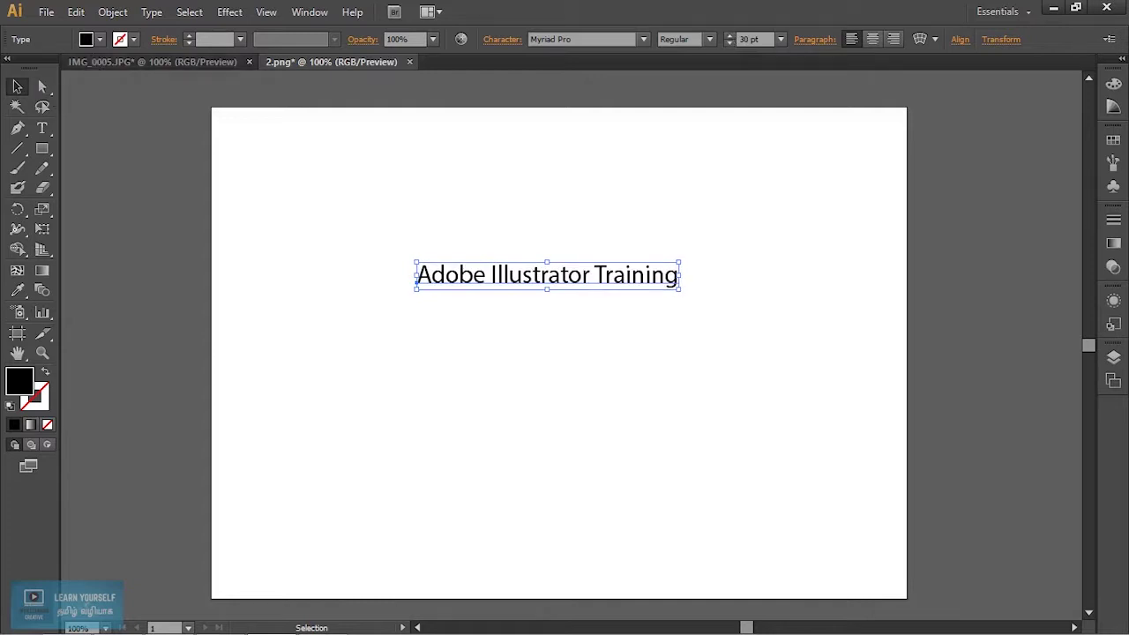
{"action": "key", "text": "ctrl+shift+a"}
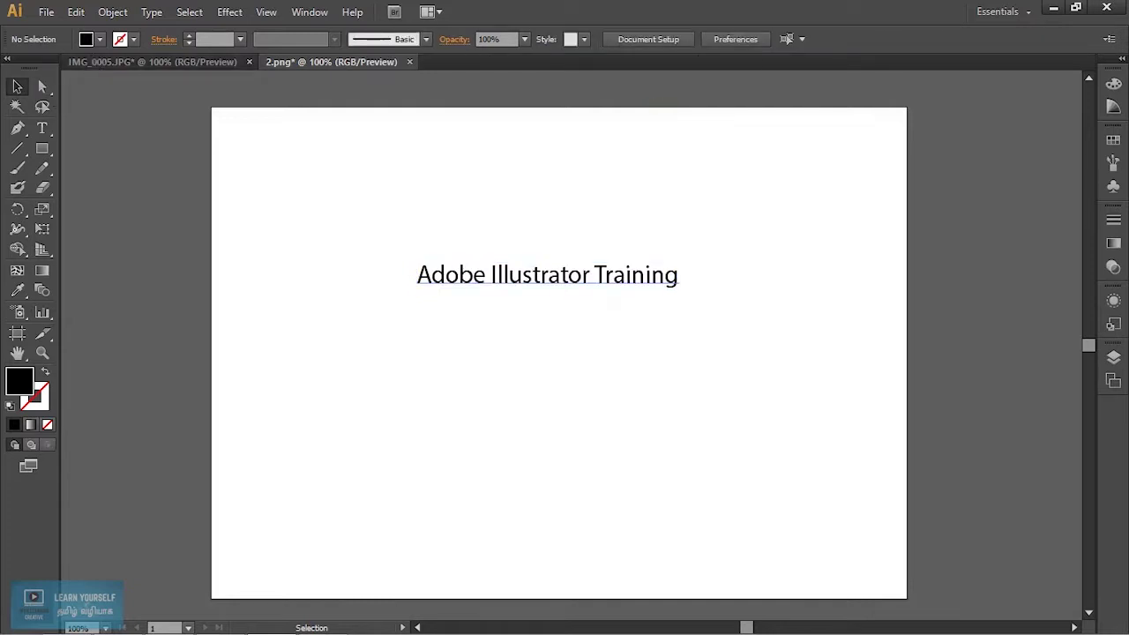
Scale the title text to about 45 pt and centre it horizontally and vertically on the artboard.
{"action": "key", "text": "ctrl+a"}
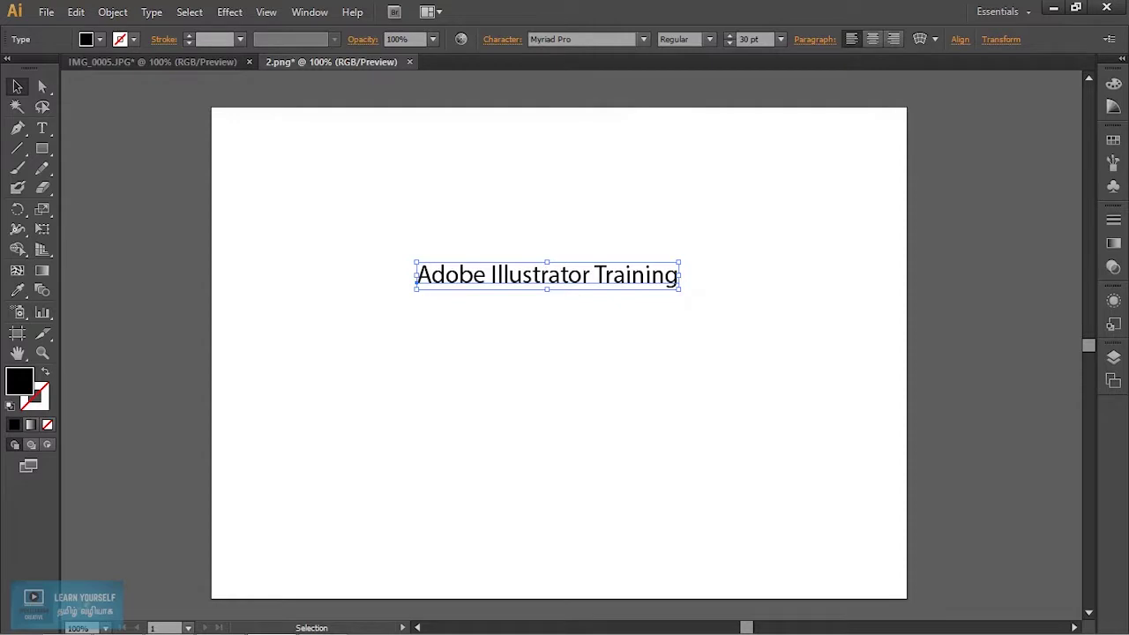
{"action": "mouse_move", "coordinate": [678, 288]}
{"action": "left_mouse_down"}
{"action": "mouse_move", "coordinate": [604, 424]}
{"action": "mouse_move", "coordinate": [573, 422]}
{"action": "mouse_move", "coordinate": [734, 369]}
{"action": "mouse_move", "coordinate": [719, 421]}
{"action": "mouse_move", "coordinate": [596, 488]}
{"action": "mouse_move", "coordinate": [557, 479]}
{"action": "mouse_move", "coordinate": [759, 453]}
{"action": "mouse_move", "coordinate": [741, 458]}
{"action": "mouse_move", "coordinate": [692, 414]}
{"action": "mouse_move", "coordinate": [539, 408]}
{"action": "mouse_move", "coordinate": [526, 391]}
{"action": "mouse_move", "coordinate": [503, 433]}
{"action": "mouse_move", "coordinate": [517, 441]}
{"action": "mouse_move", "coordinate": [616, 399]}
{"action": "mouse_move", "coordinate": [909, 519]}
{"action": "mouse_move", "coordinate": [906, 534]}
{"action": "mouse_move", "coordinate": [655, 446]}
{"action": "mouse_move", "coordinate": [909, 531]}
{"action": "mouse_move", "coordinate": [705, 439]}
{"action": "mouse_move", "coordinate": [812, 484]}
{"action": "left_mouse_up"}
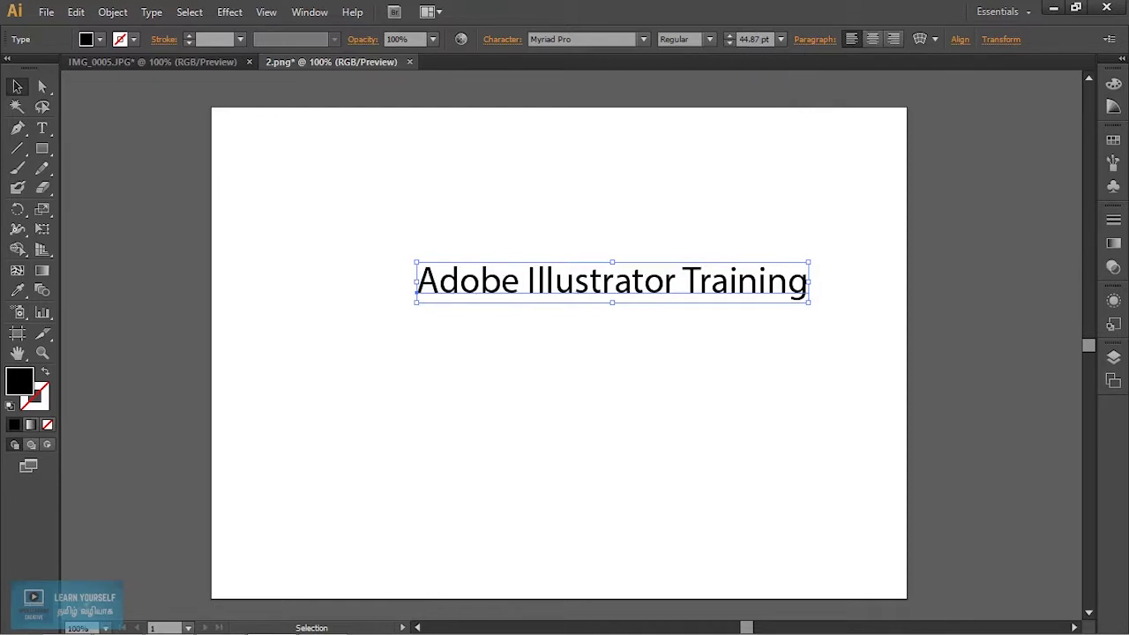
{"action": "left_click", "coordinate": [959, 39]}
{"action": "left_click", "coordinate": [824, 85]}
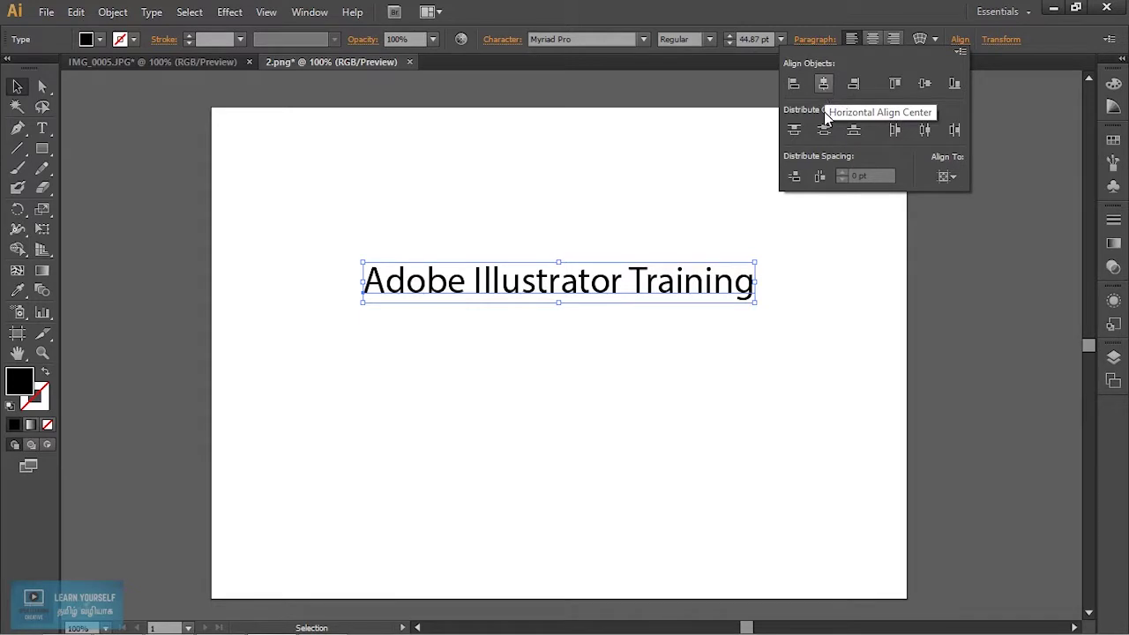
{"action": "left_click", "coordinate": [925, 84]}
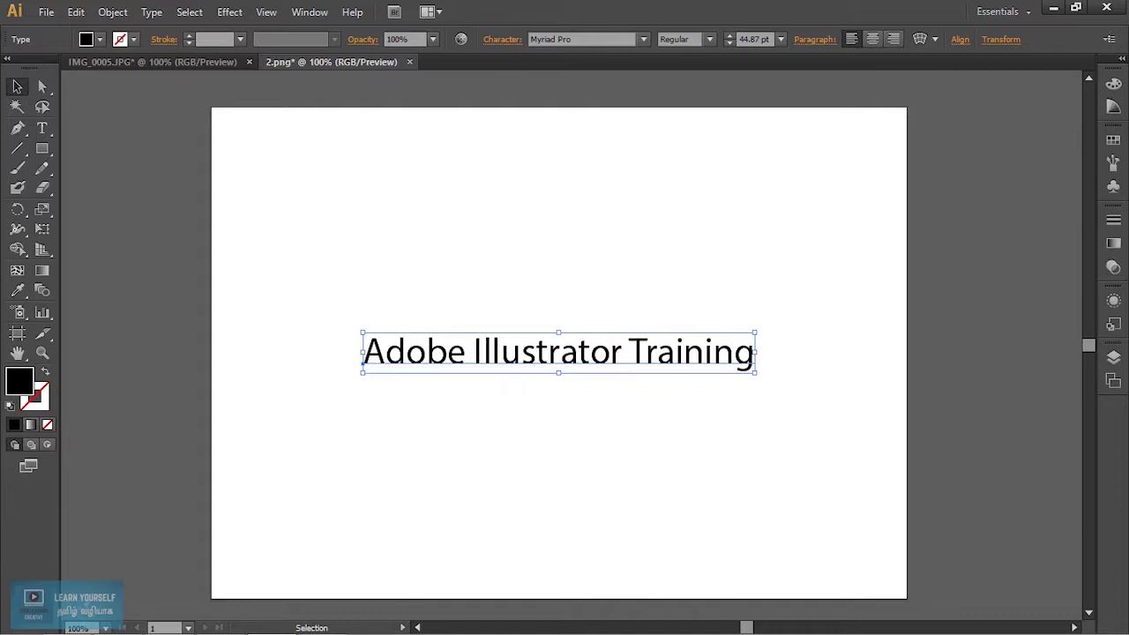
{"action": "left_click", "coordinate": [502, 39]}
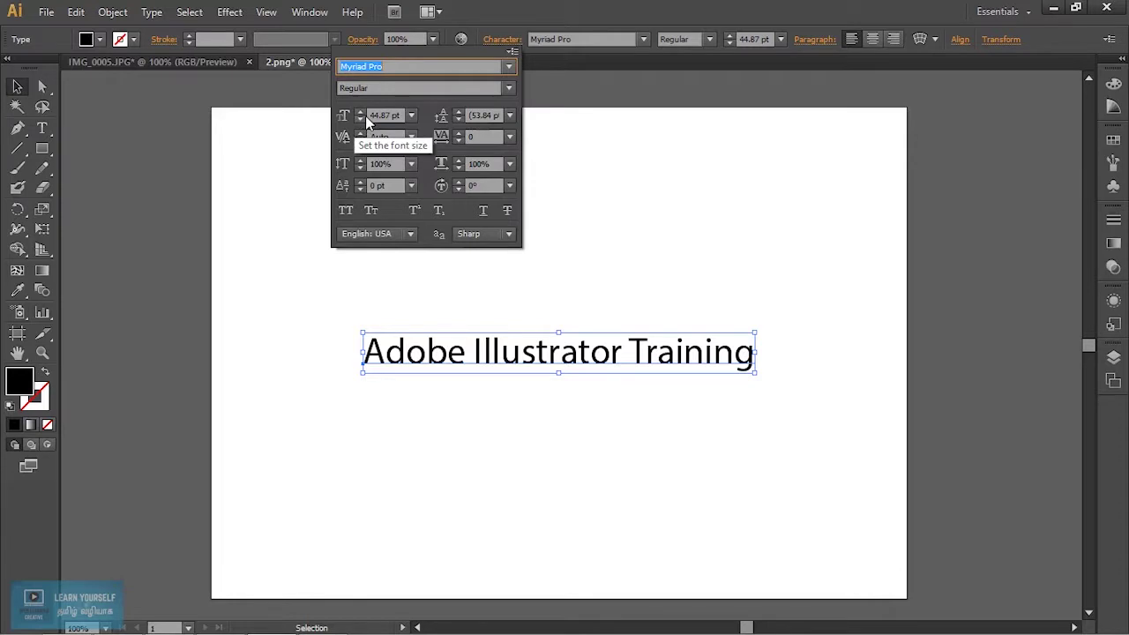
Set the heading font size to 48 pt.
{"action": "left_click", "coordinate": [361, 115]}
{"action": "left_click", "coordinate": [360, 116]}
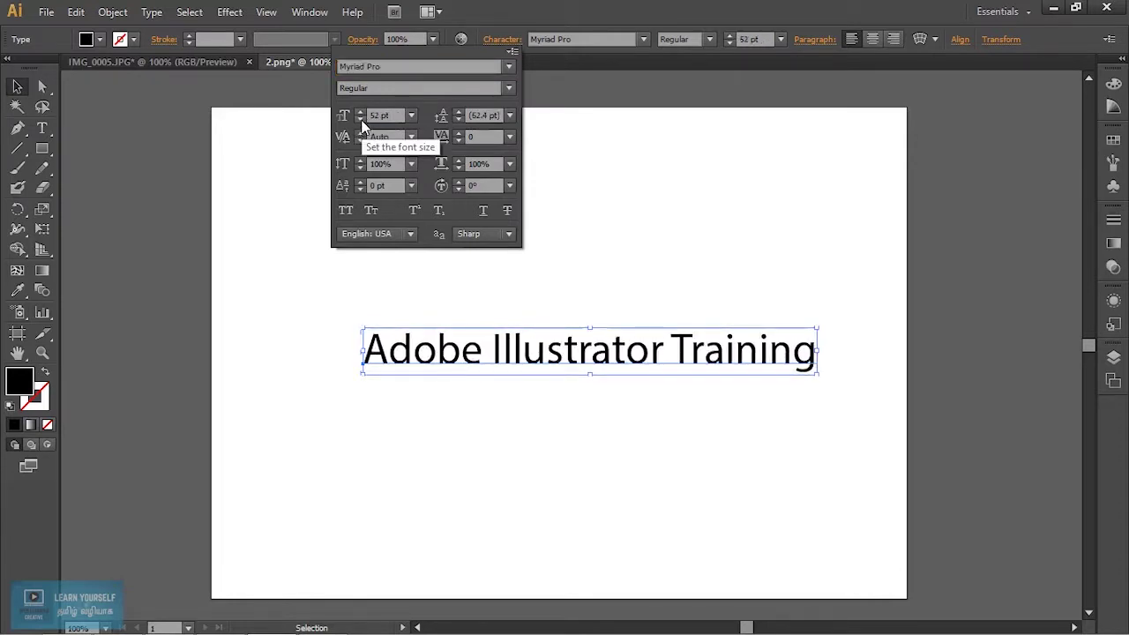
{"action": "left_click", "coordinate": [361, 121]}
{"action": "left_click", "coordinate": [361, 121]}
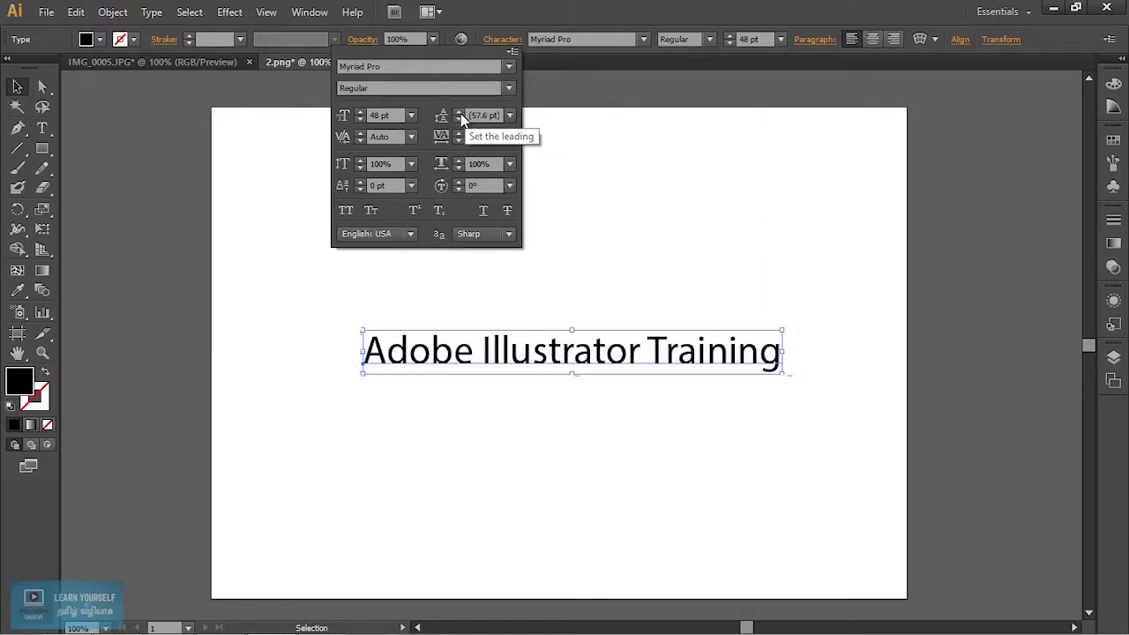
Paste a second 'Adobe Illustrator Training' line directly beneath the first.
{"action": "key", "text": "Escape"}
{"action": "key", "text": "t"}
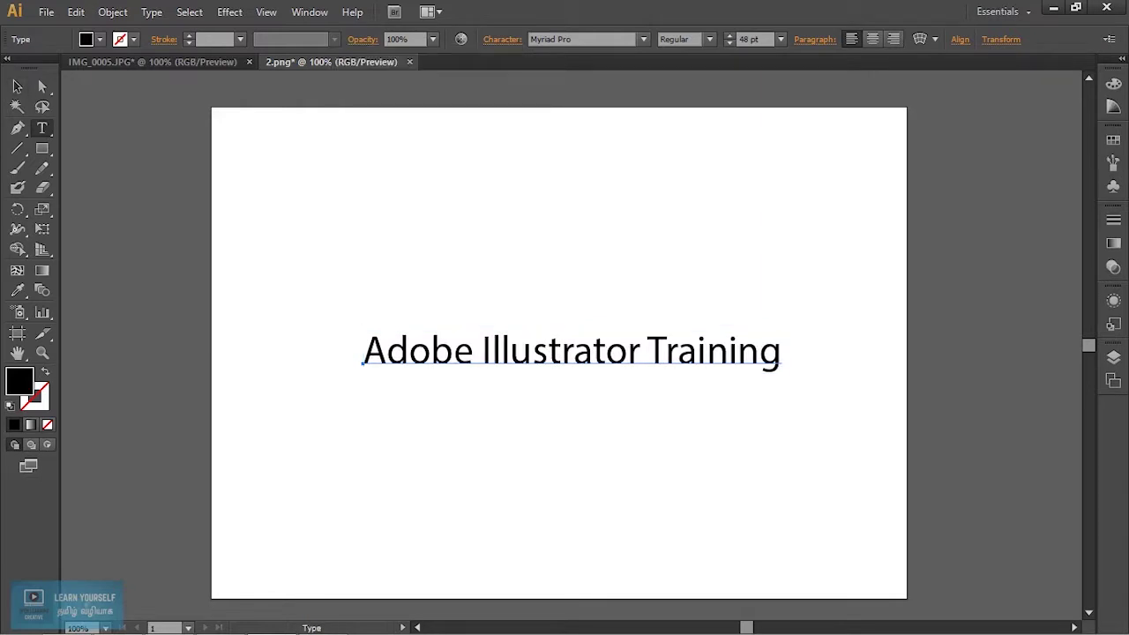
{"action": "key", "text": "ctrl+a"}
{"action": "key", "text": "ctrl+c"}
{"action": "left_click", "coordinate": [548, 351]}
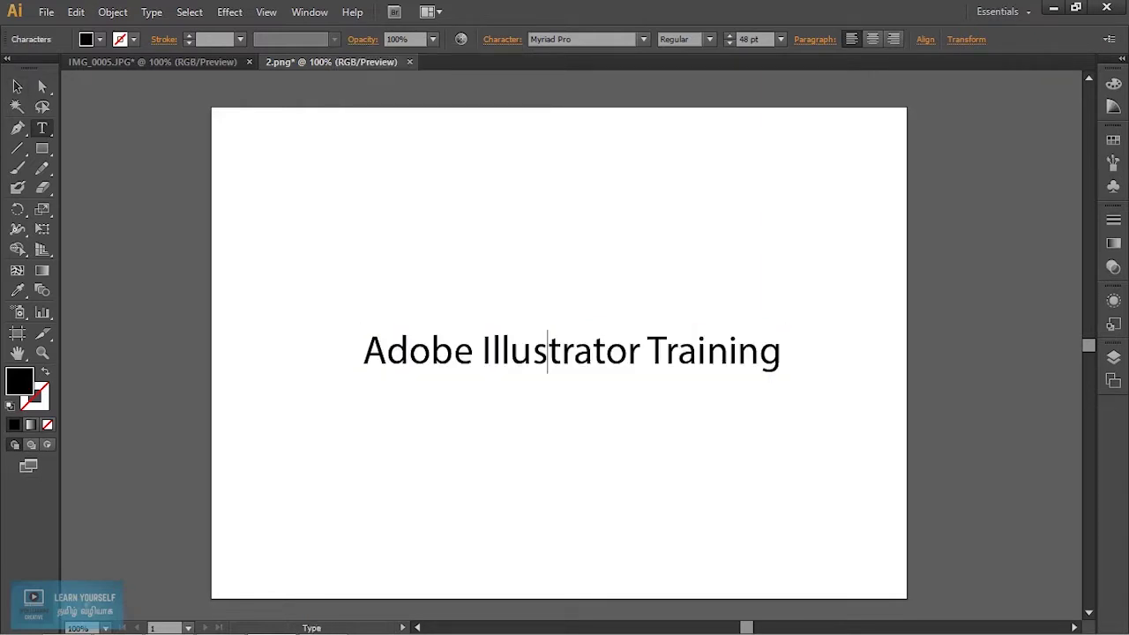
{"action": "key", "text": "End"}
{"action": "key", "text": "Return"}
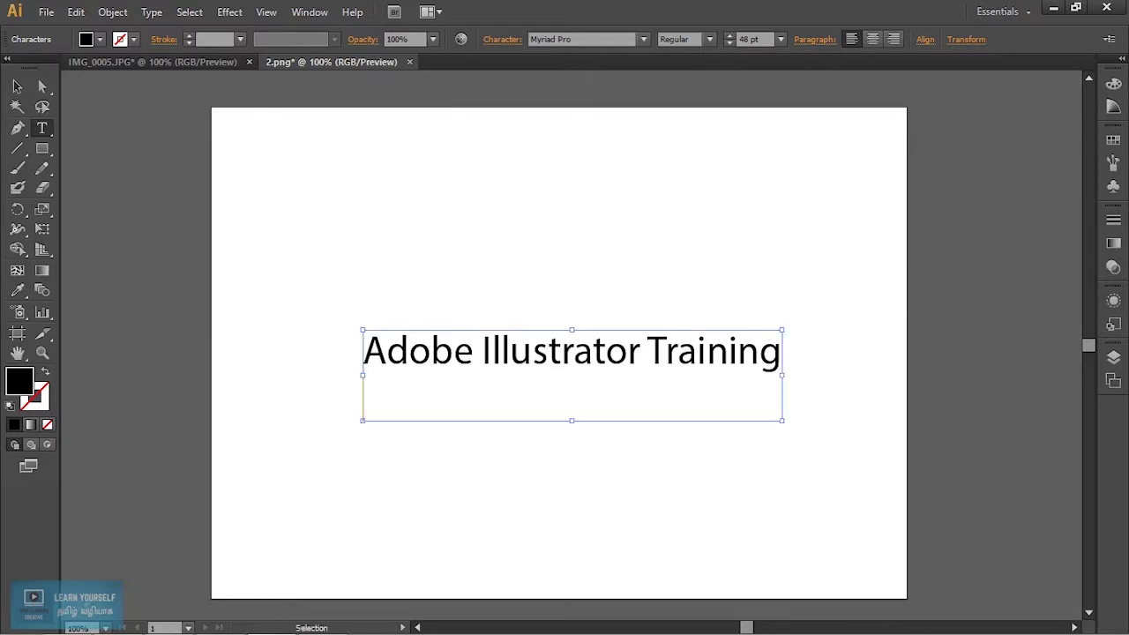
{"action": "key", "text": "ctrl+v"}
{"action": "left_click", "coordinate": [17, 85]}
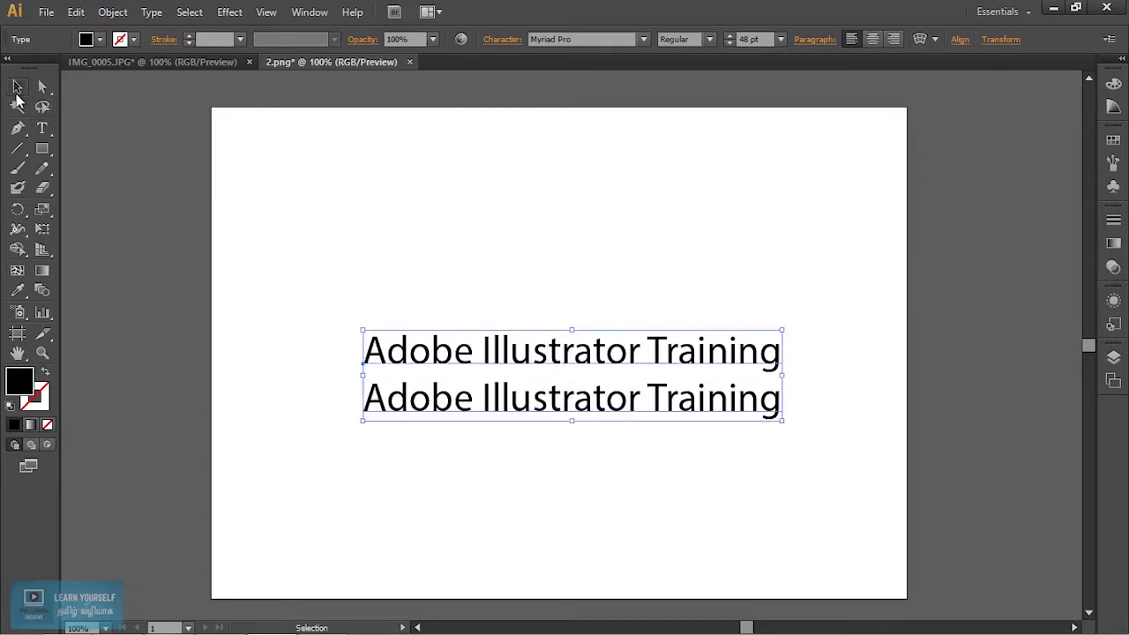
{"action": "left_click", "coordinate": [502, 38]}
Increase the heading's line spacing (leading) to 74 pt.
{"action": "left_click", "coordinate": [458, 112]}
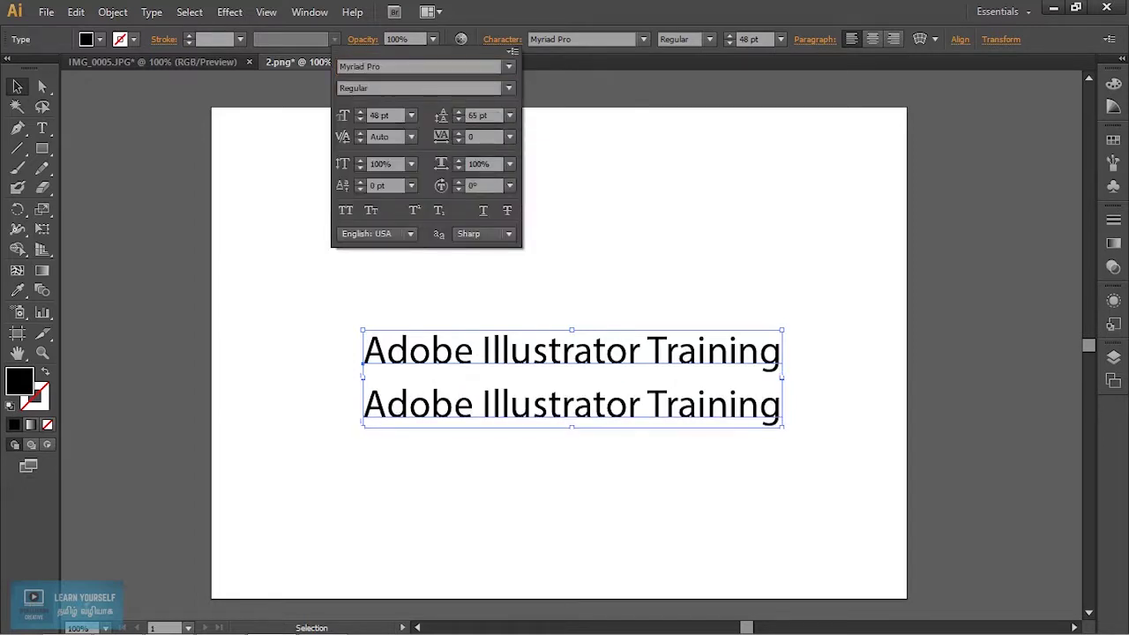
{"action": "left_click", "coordinate": [460, 114]}
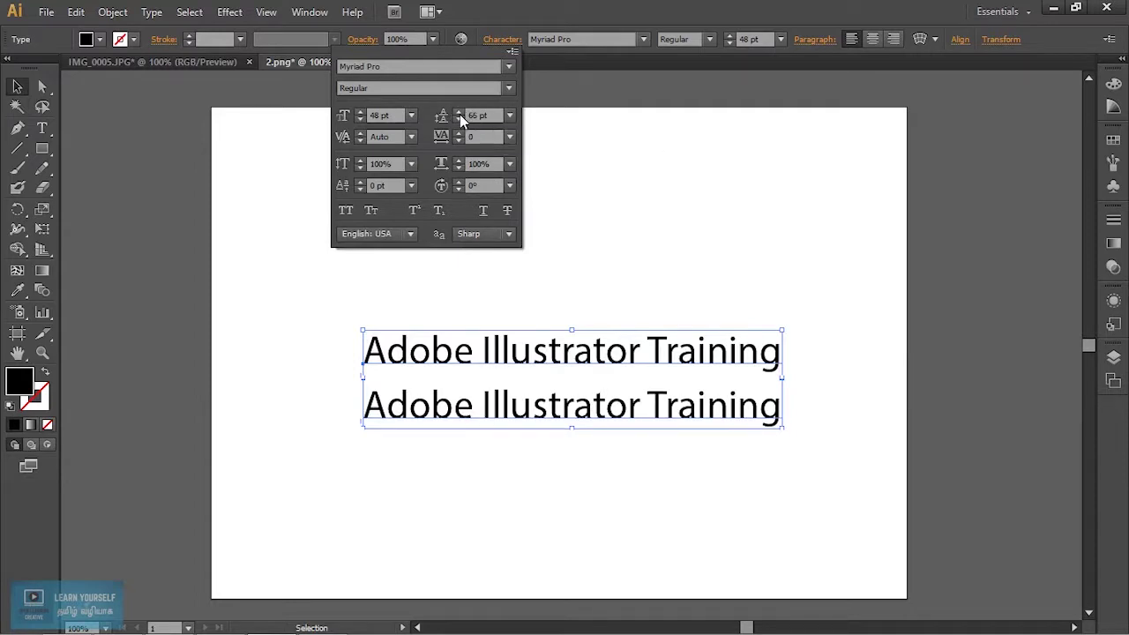
{"action": "left_click", "coordinate": [460, 114]}
{"action": "left_click", "coordinate": [460, 114]}
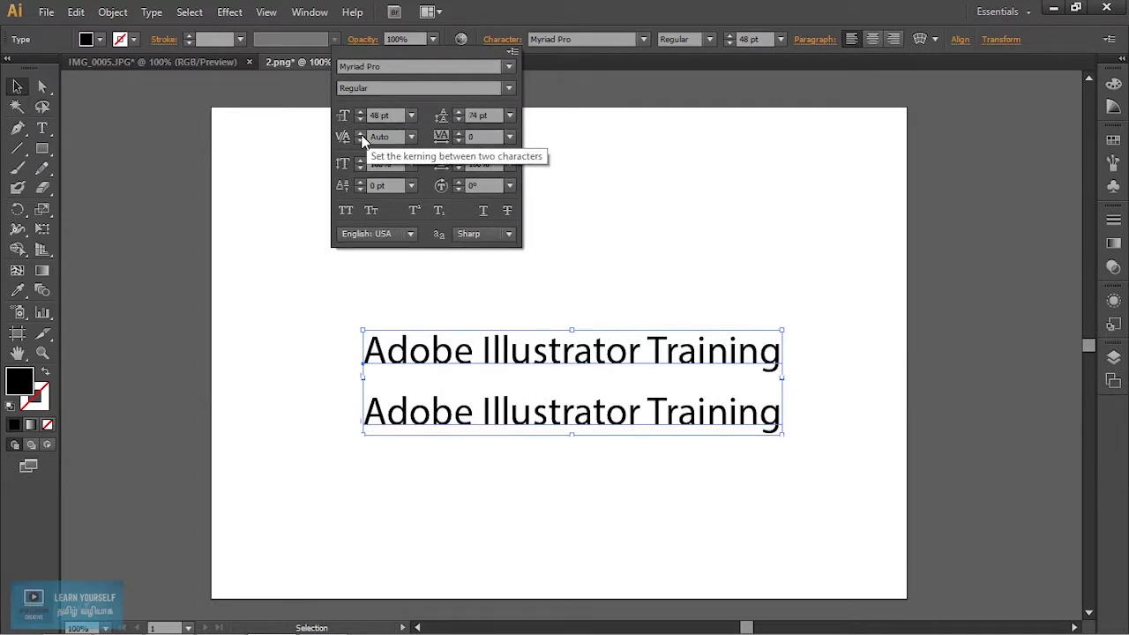
{"action": "left_click", "coordinate": [363, 132]}
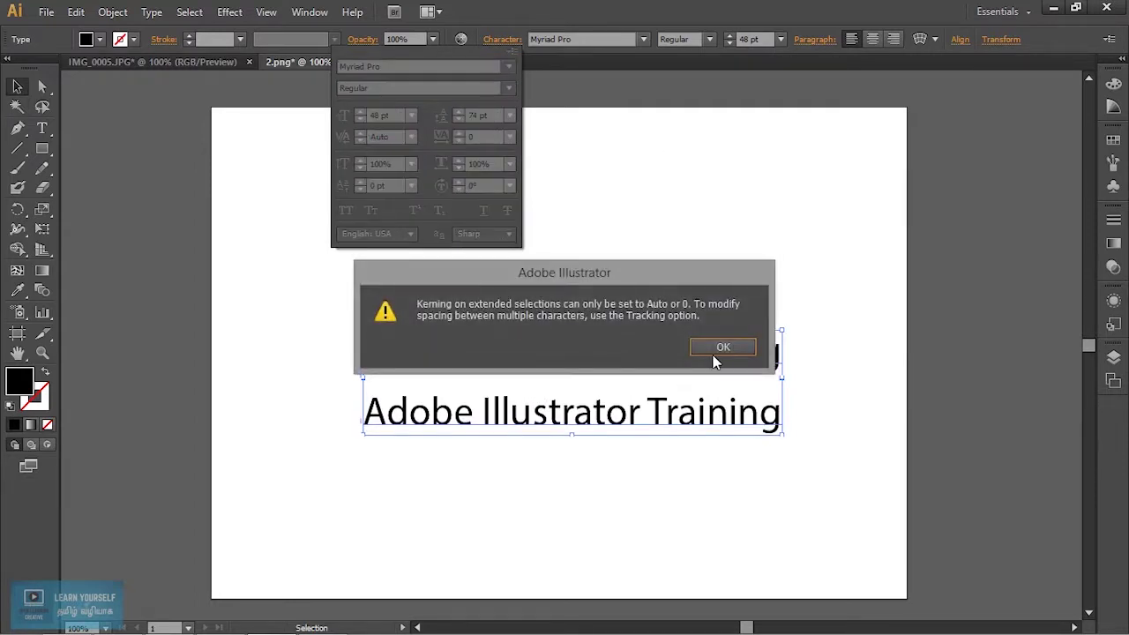
{"action": "left_click", "coordinate": [714, 354]}
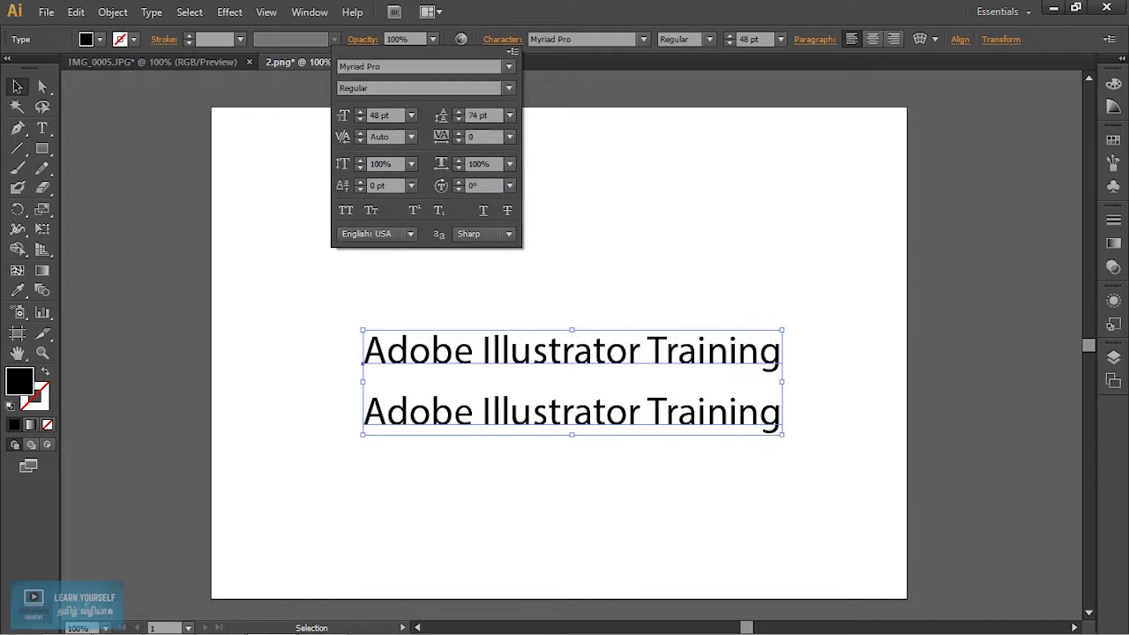
Try kerning adjustments, switching the kerning method between Optical and Auto.
{"action": "left_click", "coordinate": [502, 39]}
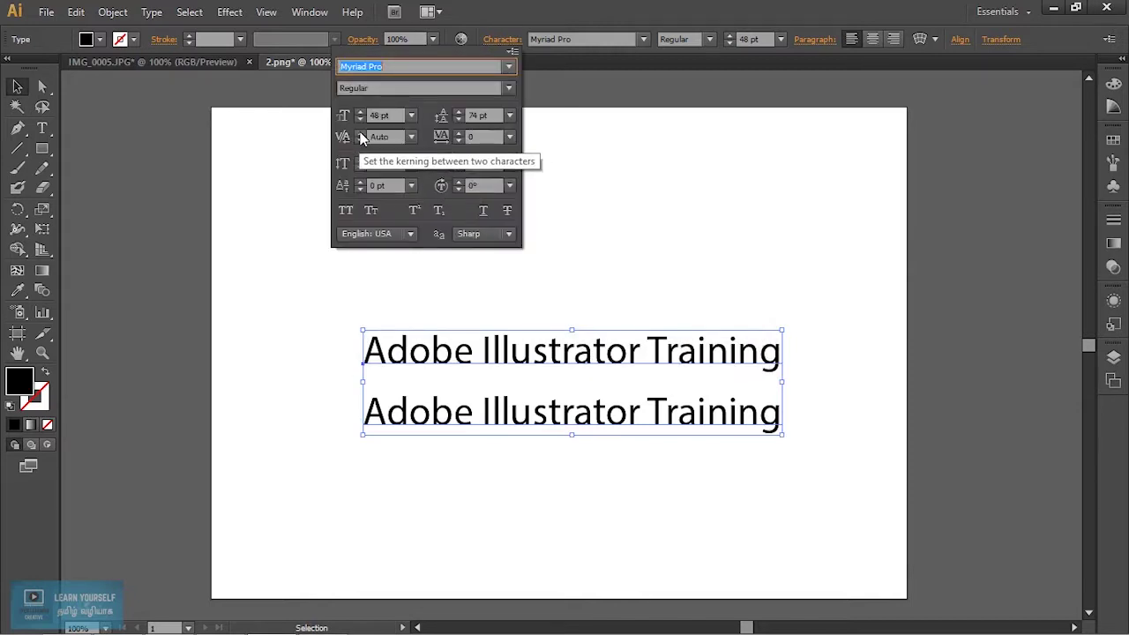
{"action": "left_click", "coordinate": [360, 142]}
{"action": "key", "text": "Return"}
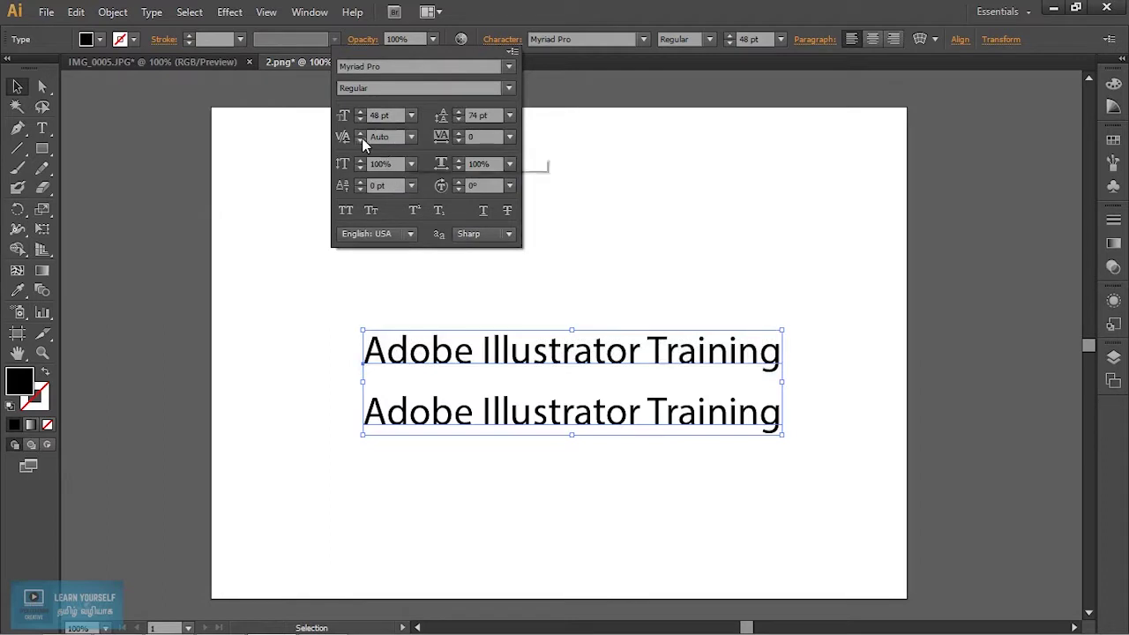
{"action": "left_click", "coordinate": [360, 141]}
{"action": "left_click", "coordinate": [719, 351]}
{"action": "left_click", "coordinate": [411, 136]}
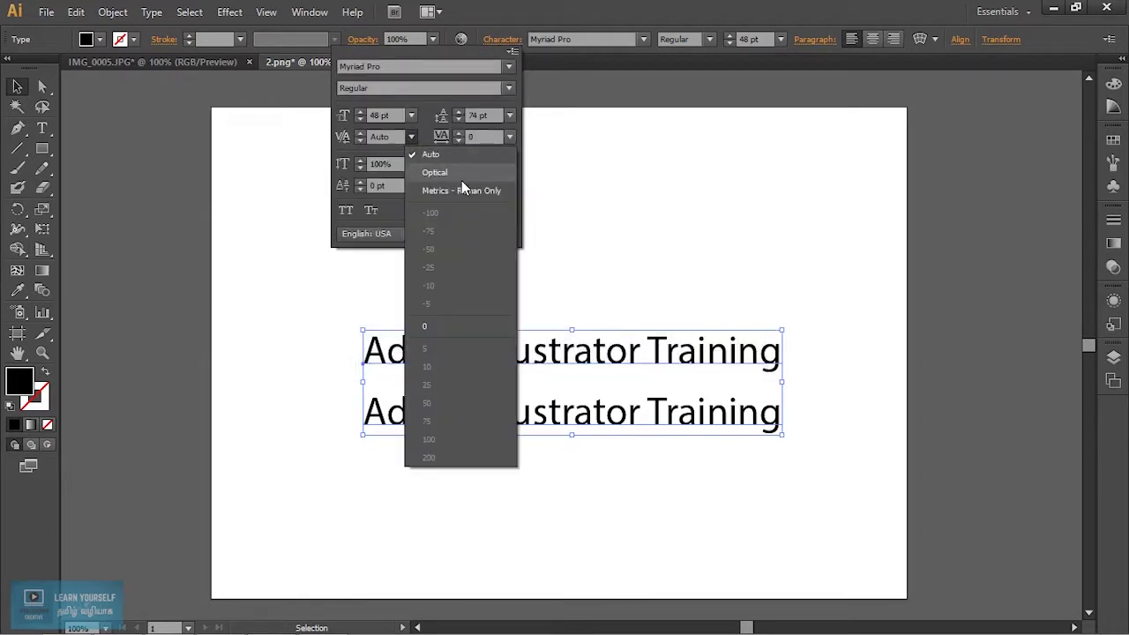
{"action": "left_click", "coordinate": [461, 174]}
{"action": "left_click", "coordinate": [409, 140]}
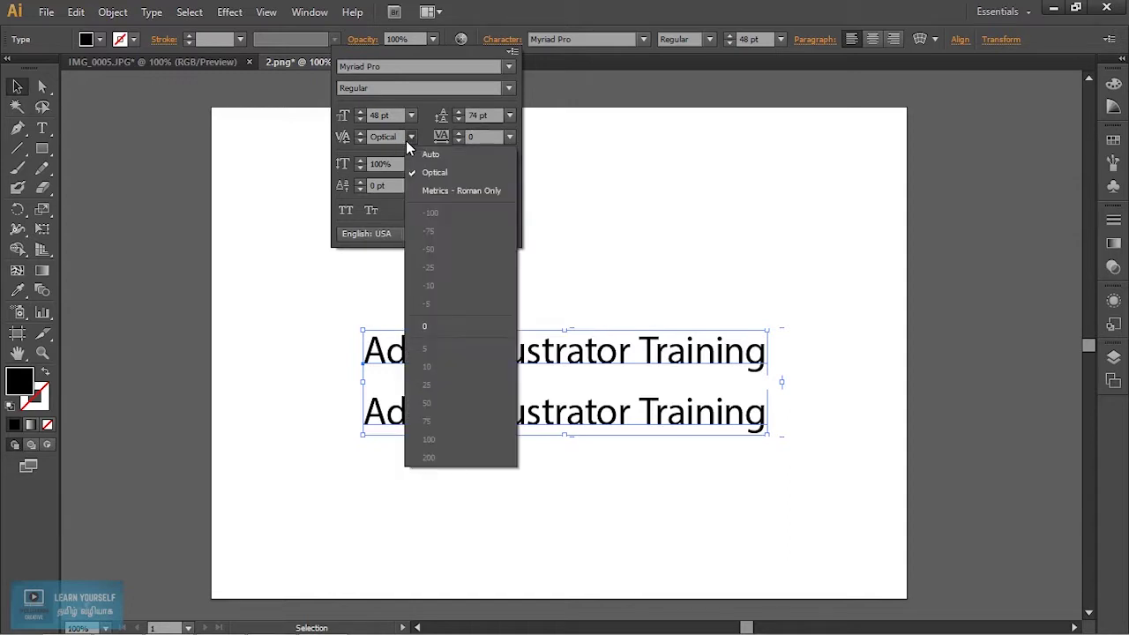
{"action": "left_click", "coordinate": [461, 155]}
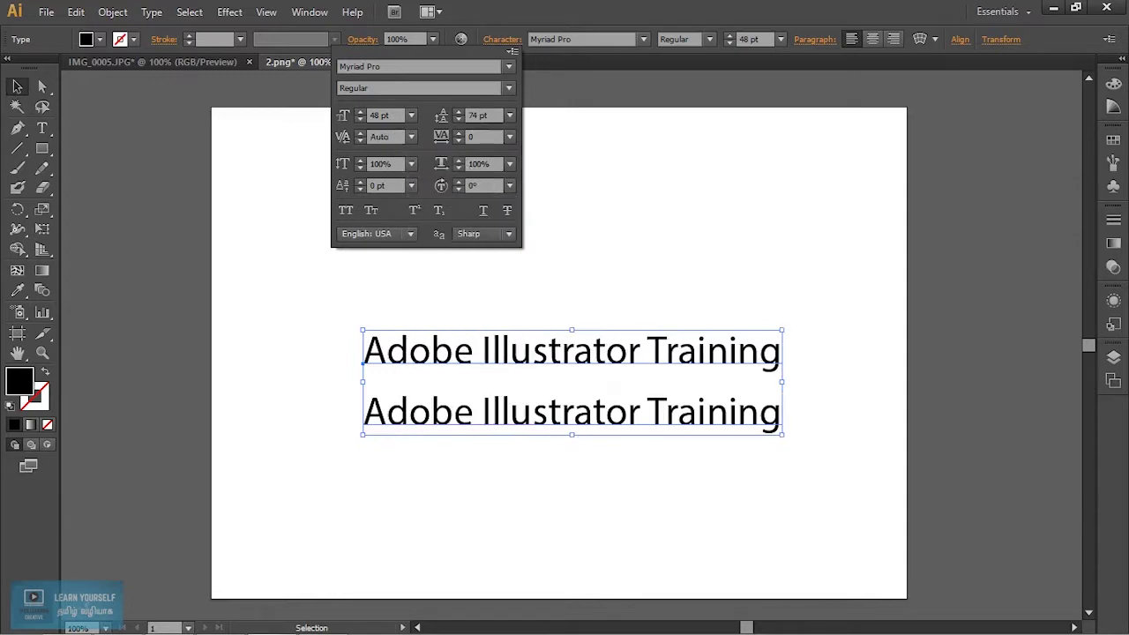
Try Metrics - Roman Only and Optical kerning, then set kerning to 0.
{"action": "left_click", "coordinate": [410, 137]}
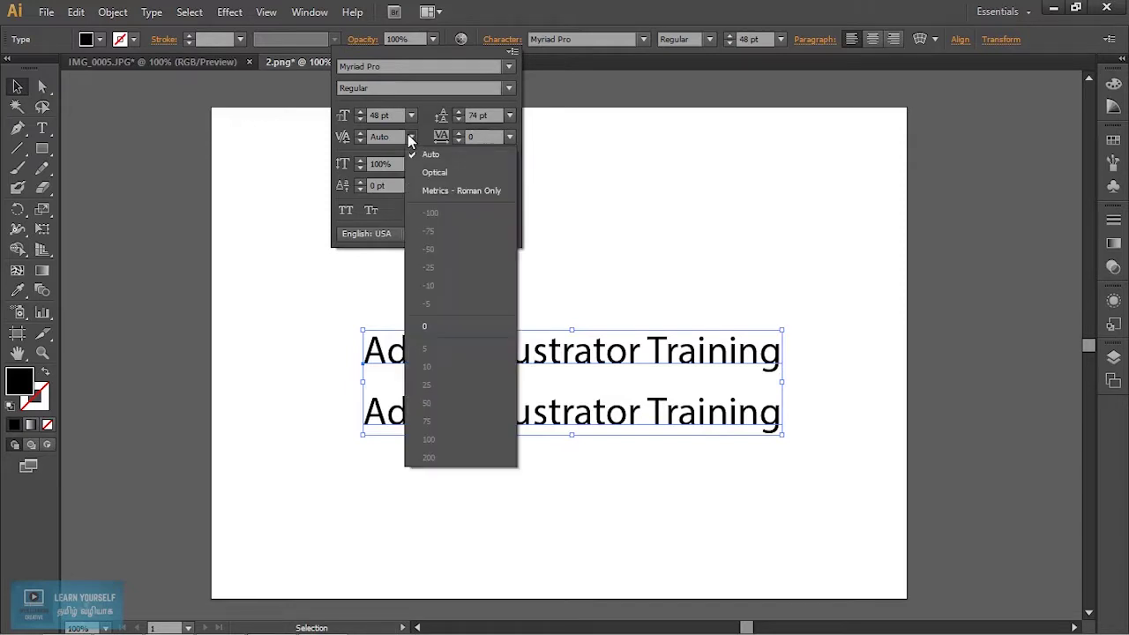
{"action": "left_click", "coordinate": [460, 190]}
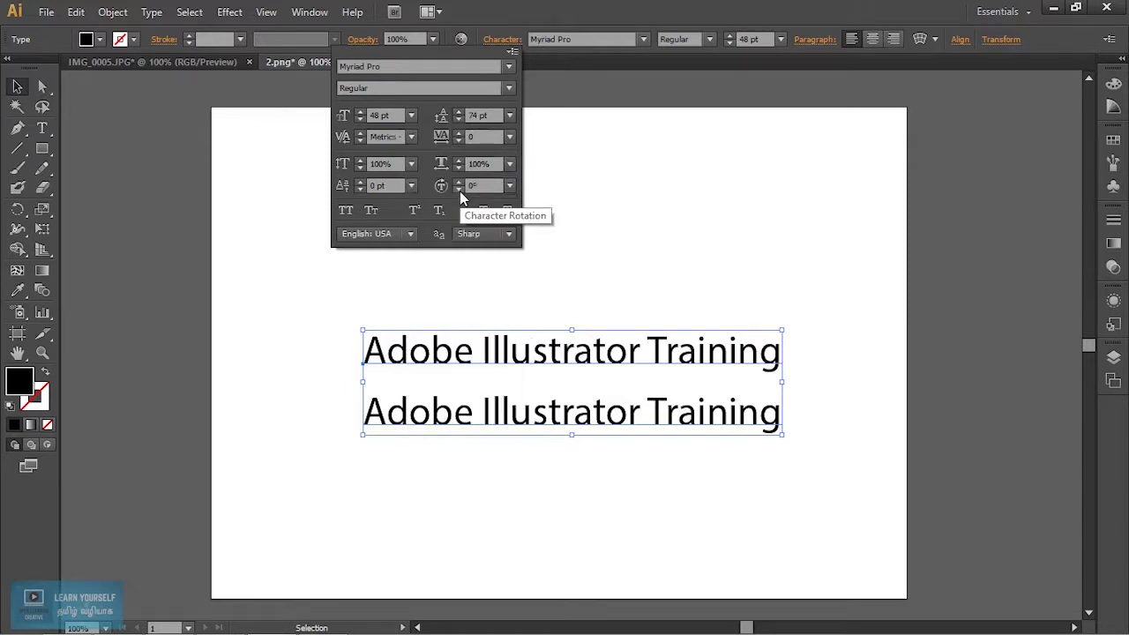
{"action": "left_click", "coordinate": [410, 138]}
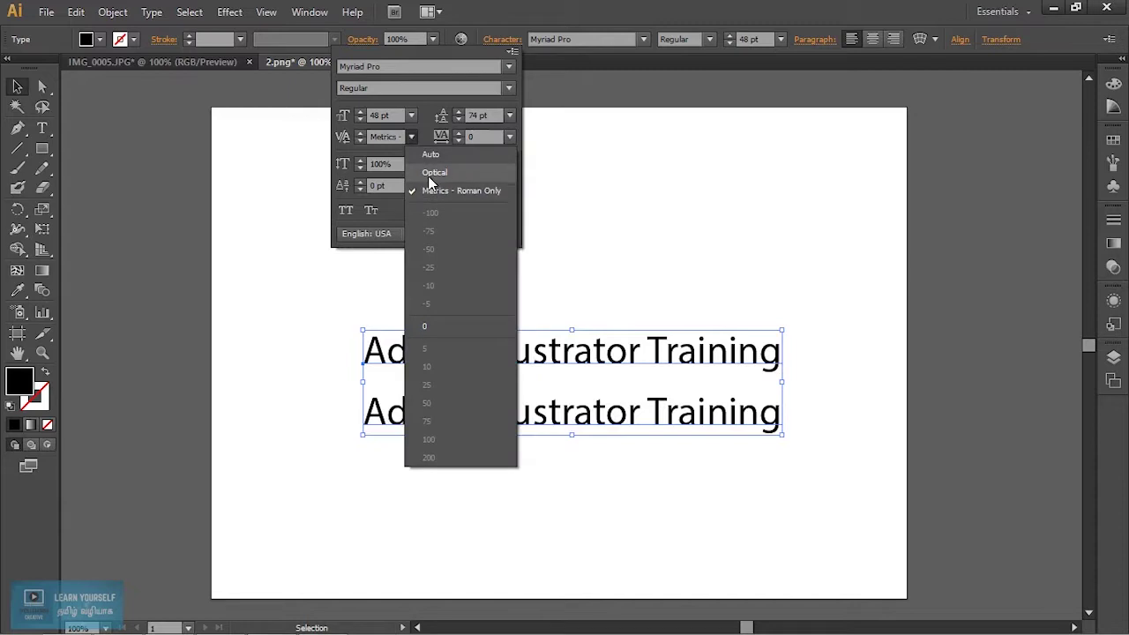
{"action": "left_click", "coordinate": [428, 167]}
{"action": "left_click", "coordinate": [410, 137]}
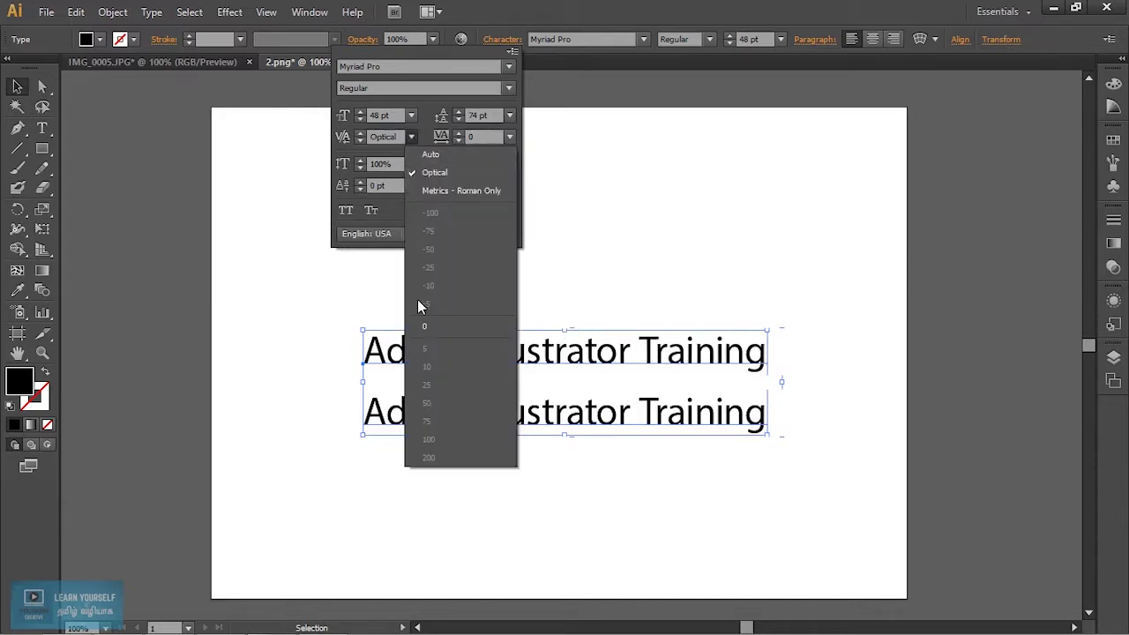
{"action": "left_click", "coordinate": [421, 319]}
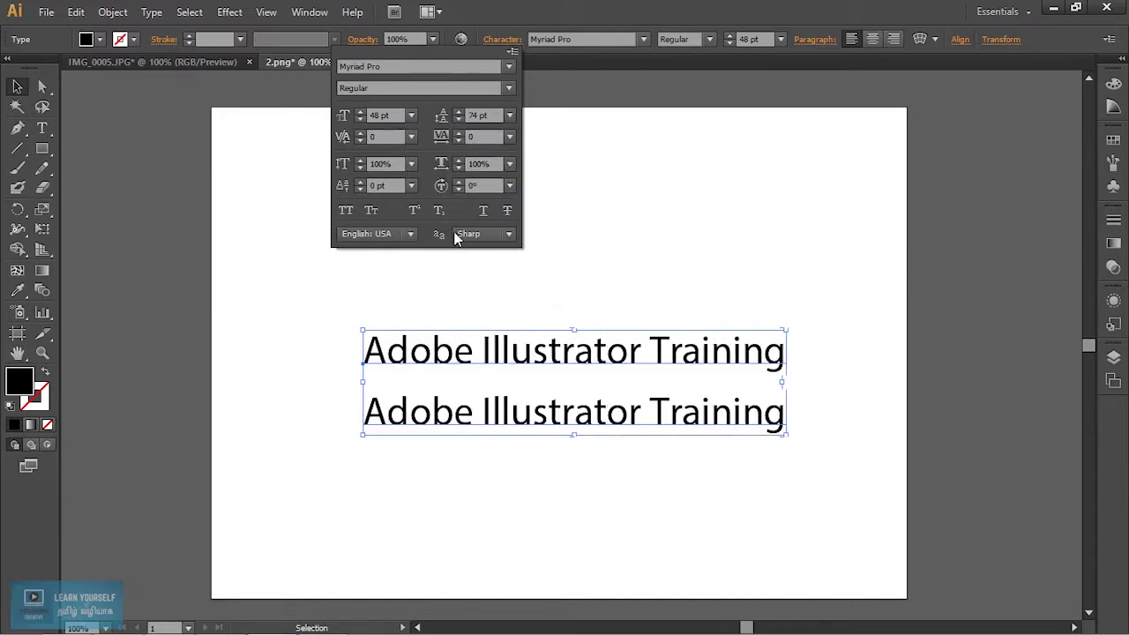
{"action": "left_click", "coordinate": [408, 137]}
Set the heading kerning to Auto and tracking to 44.
{"action": "left_click", "coordinate": [420, 155]}
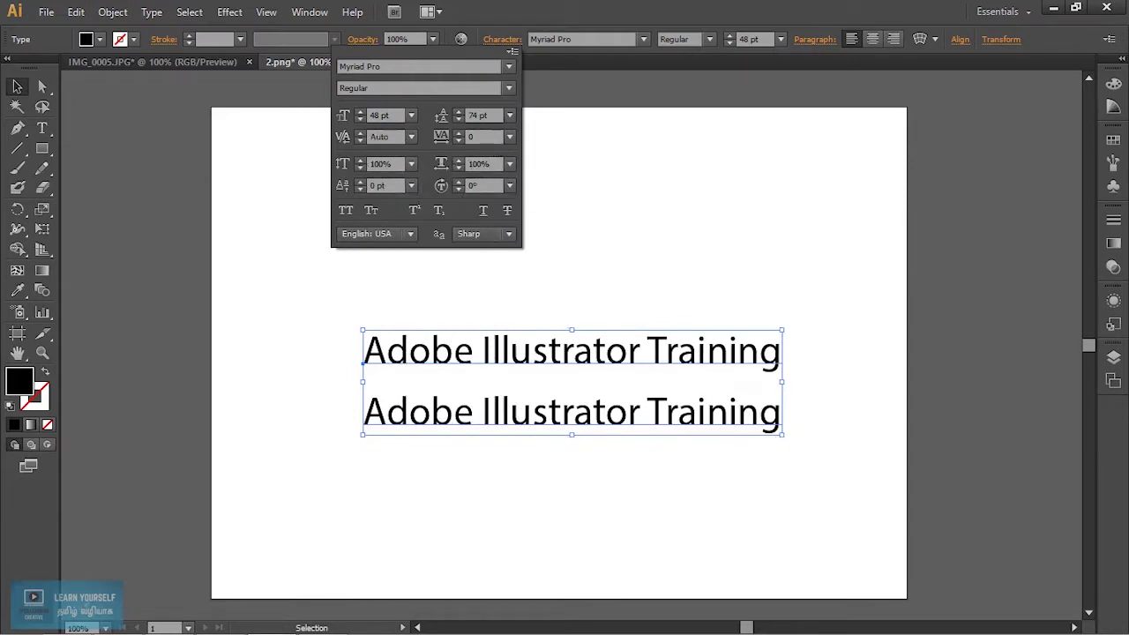
{"action": "left_click", "coordinate": [459, 134]}
{"action": "left_click", "coordinate": [459, 133]}
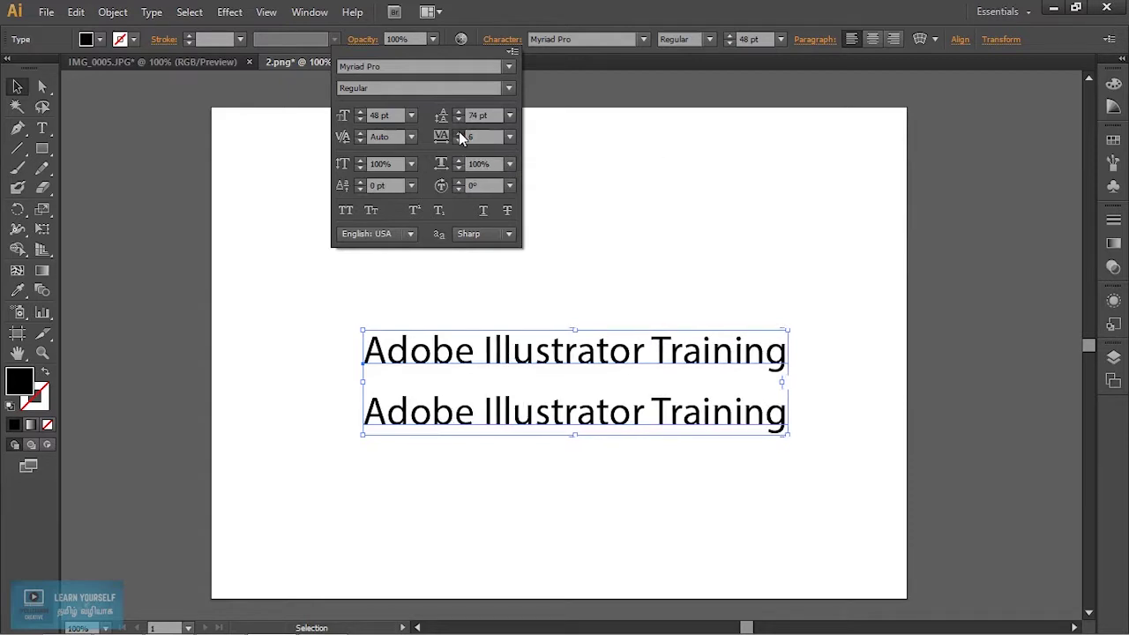
{"action": "left_click", "coordinate": [459, 133]}
{"action": "left_click", "coordinate": [459, 133]}
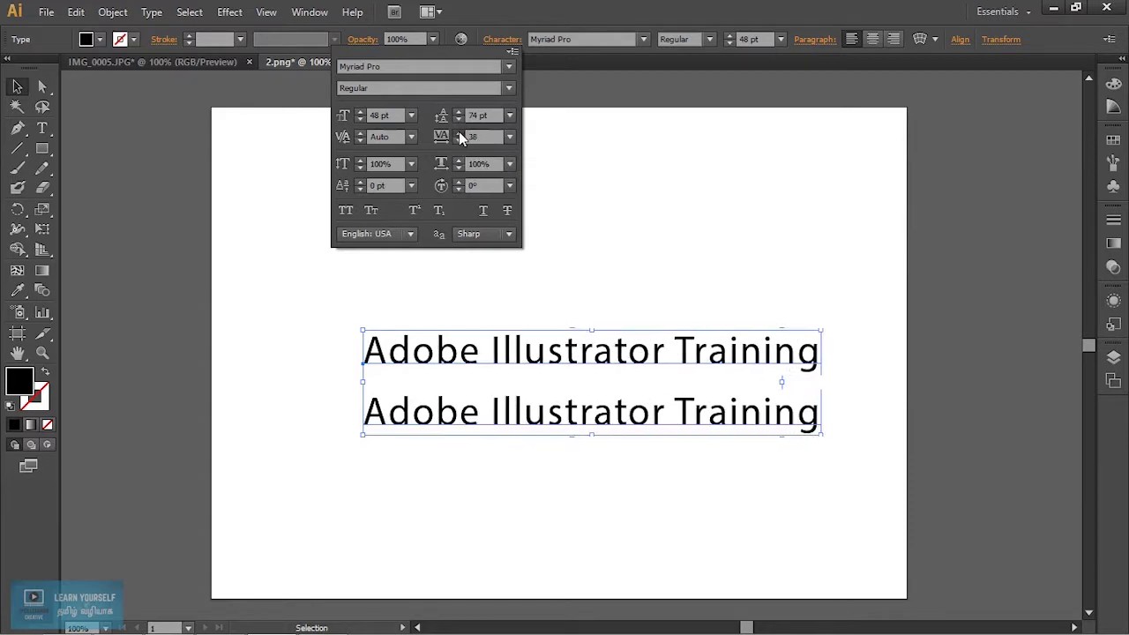
{"action": "left_click", "coordinate": [458, 133]}
{"action": "left_click", "coordinate": [459, 133]}
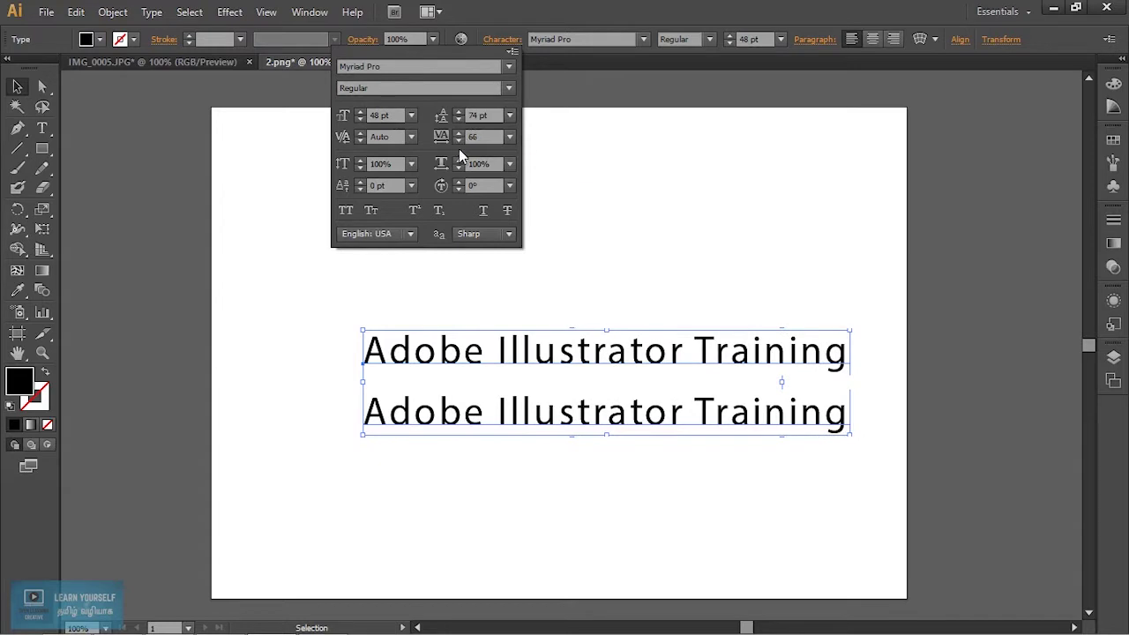
{"action": "left_click", "coordinate": [460, 140]}
{"action": "left_click", "coordinate": [460, 140]}
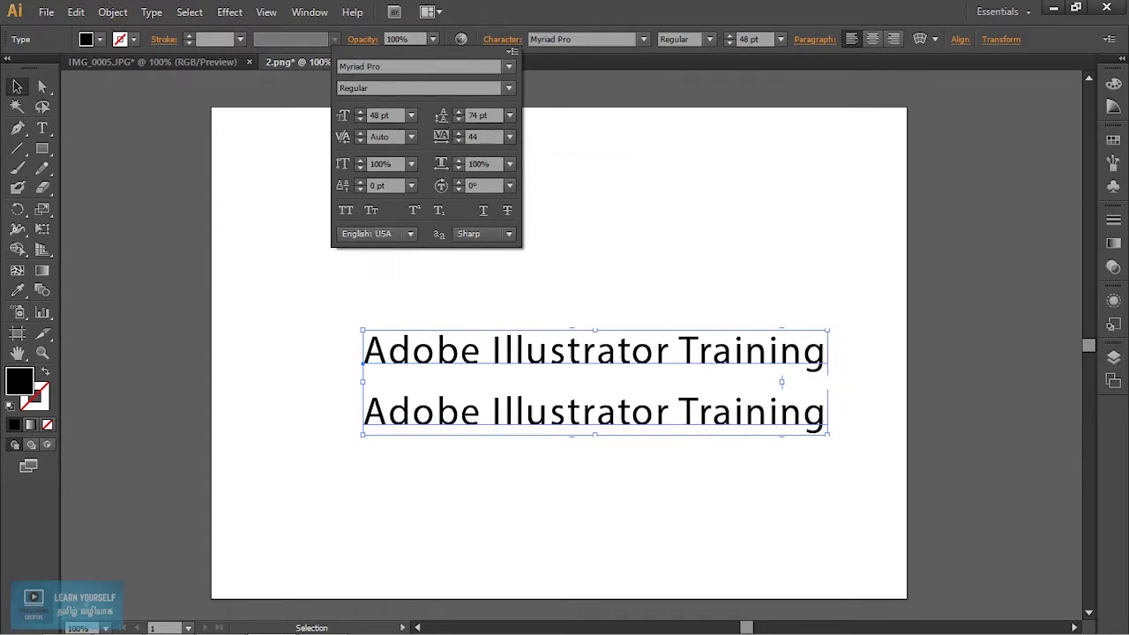
Make the heading All Caps in Bold, then move it up and left.
{"action": "left_click", "coordinate": [345, 210]}
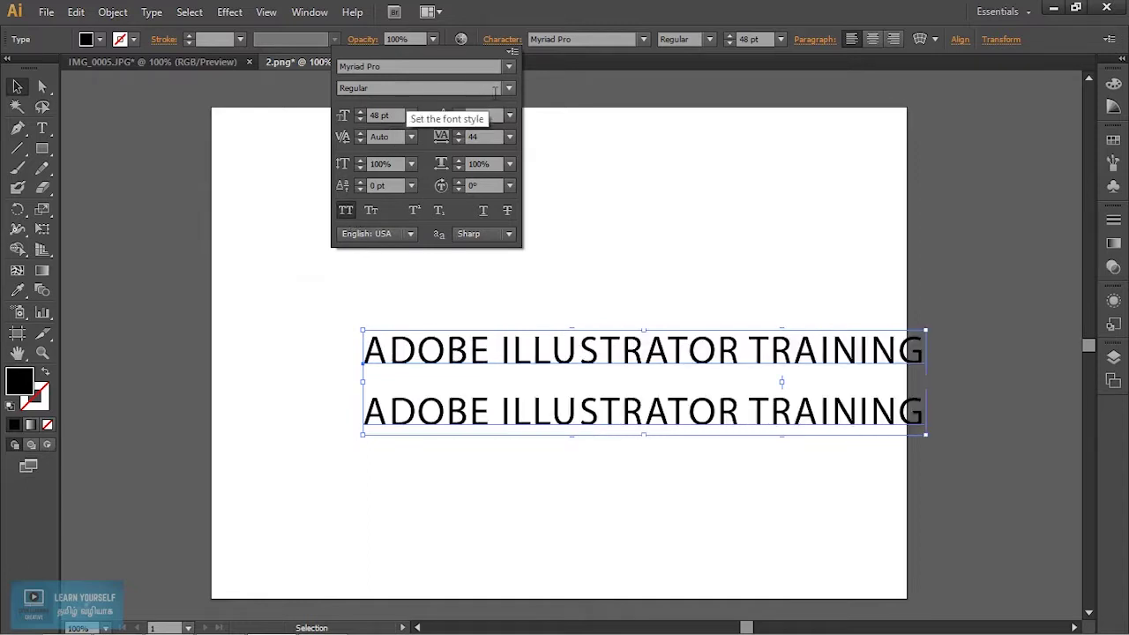
{"action": "left_click", "coordinate": [509, 89]}
{"action": "left_click", "coordinate": [402, 251]}
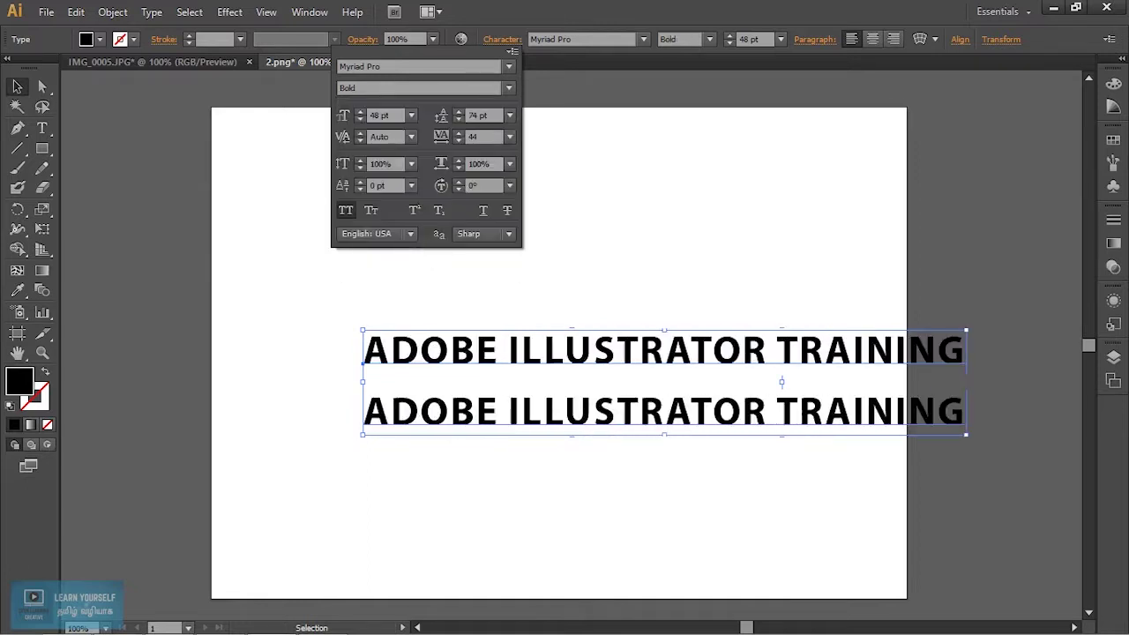
{"action": "key", "text": "Escape"}
{"action": "left_click_drag", "start_coordinate": [565, 371], "coordinate": [481, 350]}
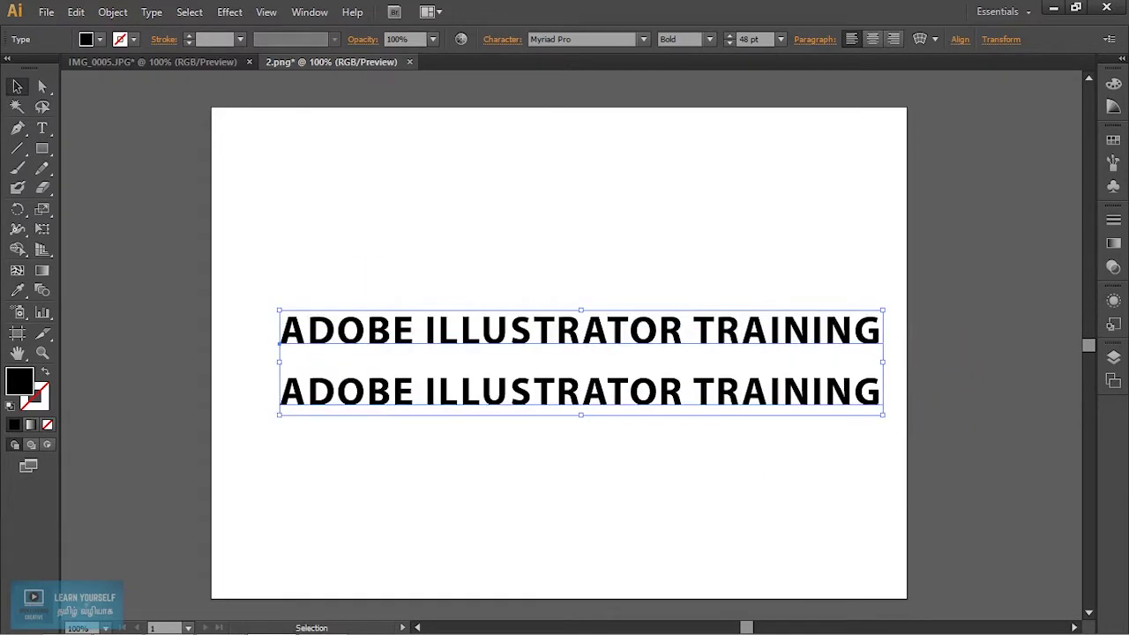
Centre the heading horizontally and vertically on the artboard.
{"action": "left_click", "coordinate": [959, 39]}
{"action": "left_click", "coordinate": [823, 83]}
{"action": "left_click", "coordinate": [895, 83]}
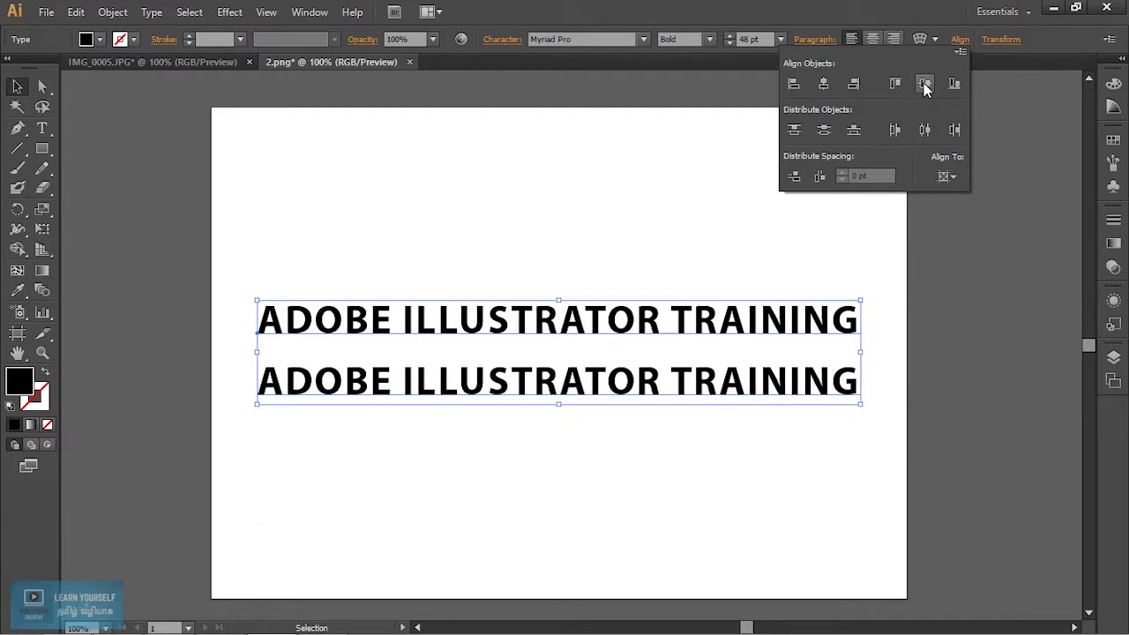
{"action": "key", "text": "Escape"}
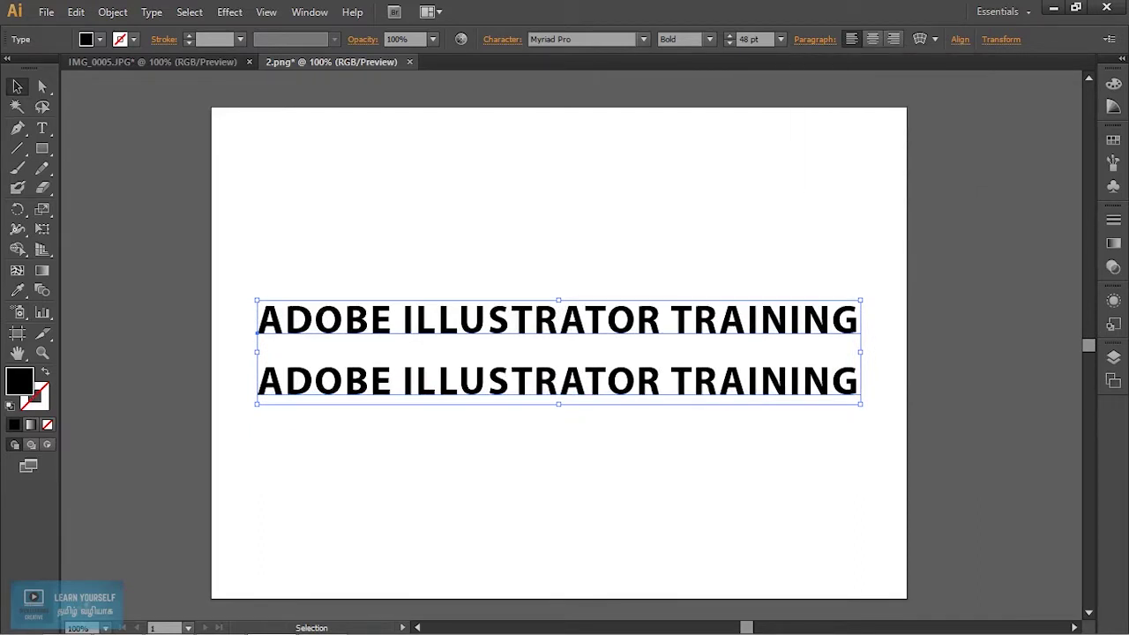
Fill the heading with pure red FF0000 and reposition it on the artboard.
{"action": "double_click", "coordinate": [22, 381]}
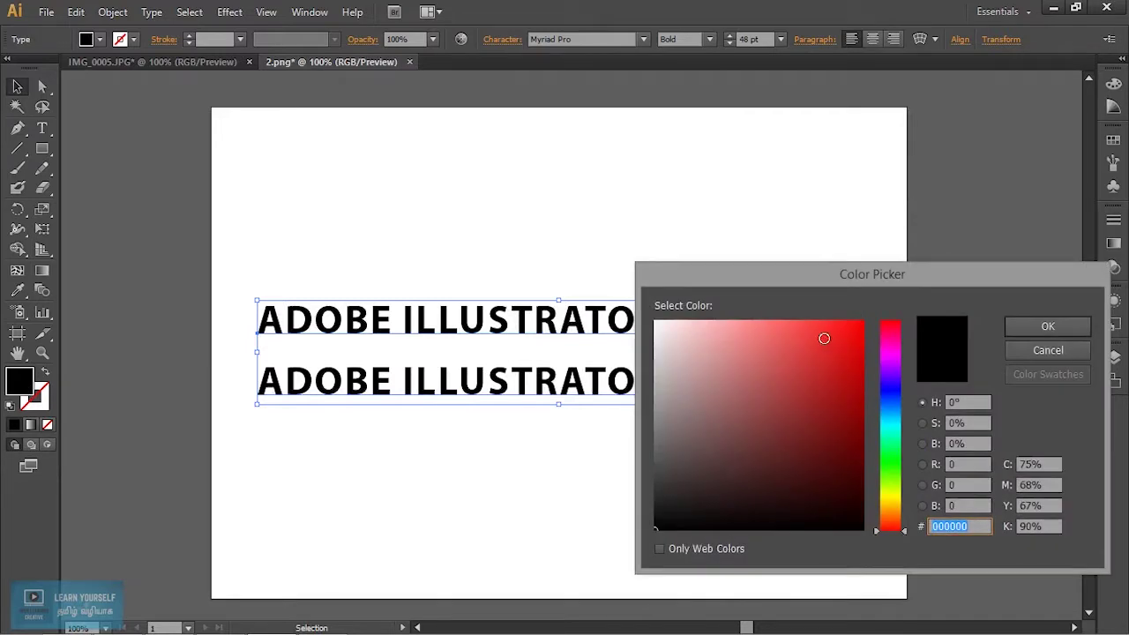
{"action": "left_click", "coordinate": [862, 321]}
{"action": "key", "text": "Return"}
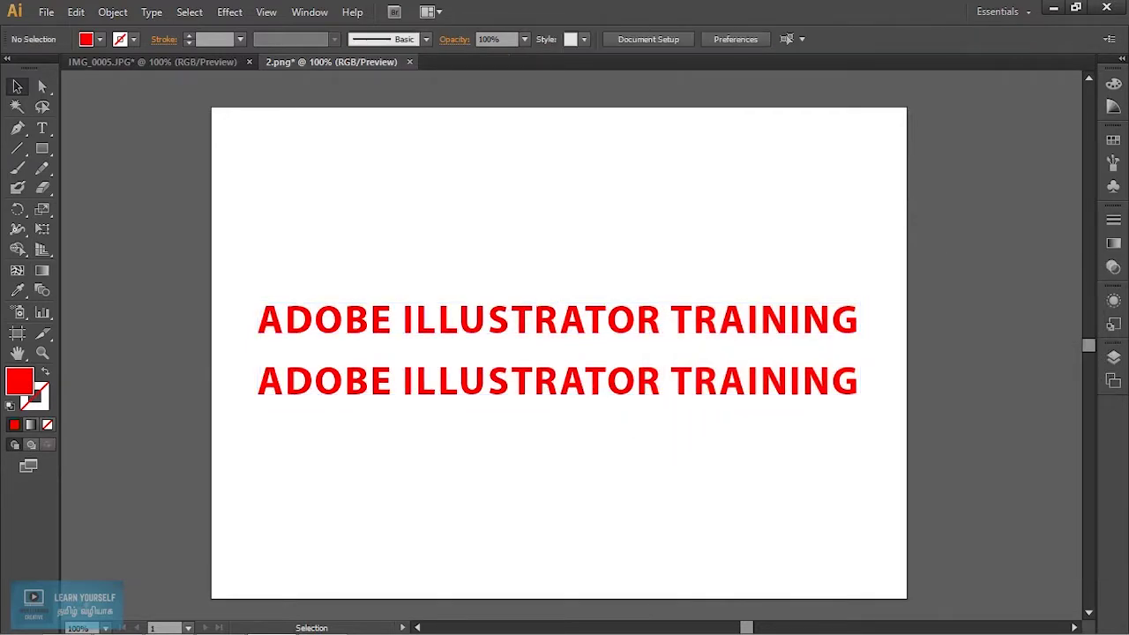
{"action": "left_click_drag", "start_coordinate": [509, 317], "coordinate": [516, 183]}
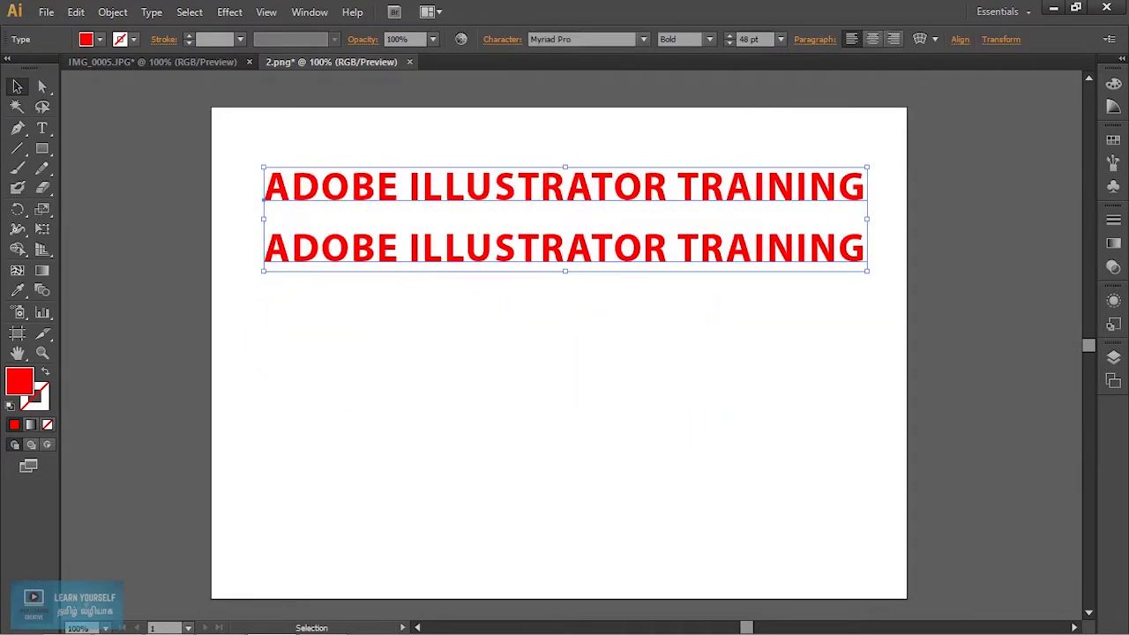
{"action": "left_click_drag", "start_coordinate": [650, 188], "coordinate": [650, 299]}
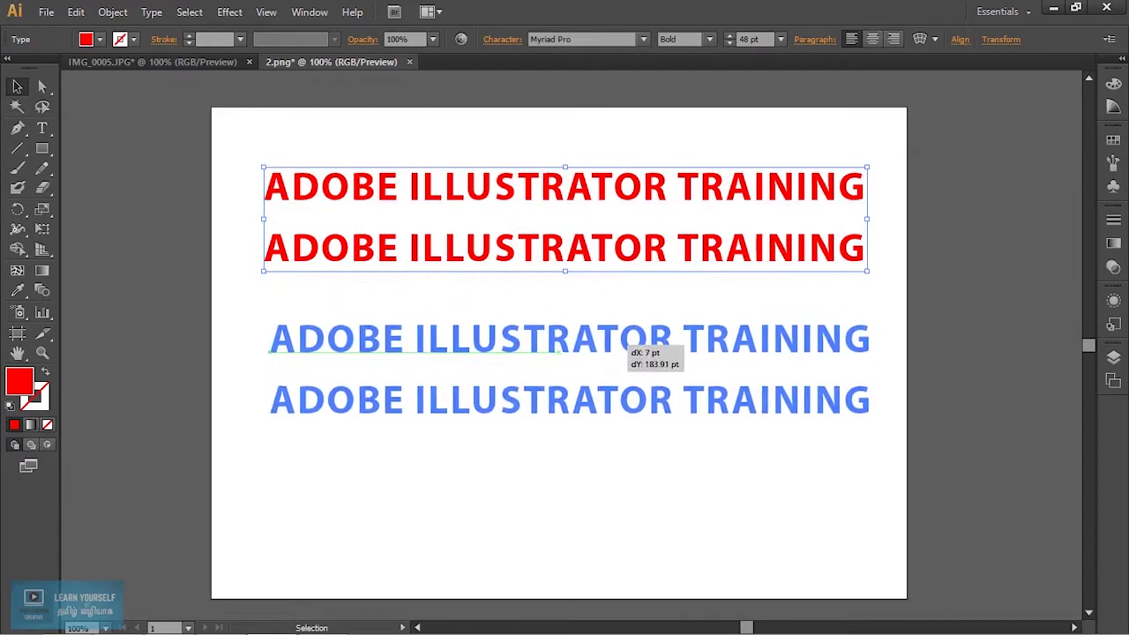
Apply a trial Arc warp envelope to the heading, then undo it.
{"action": "left_click", "coordinate": [920, 39]}
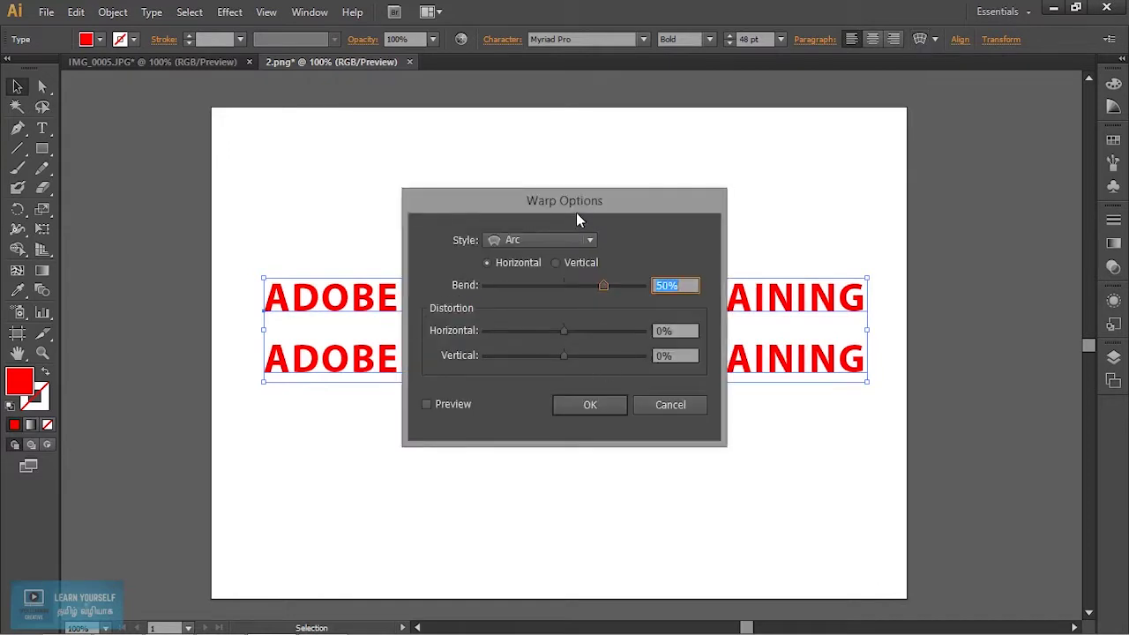
{"action": "left_click_drag", "start_coordinate": [617, 199], "coordinate": [804, 172]}
{"action": "left_click", "coordinate": [772, 379]}
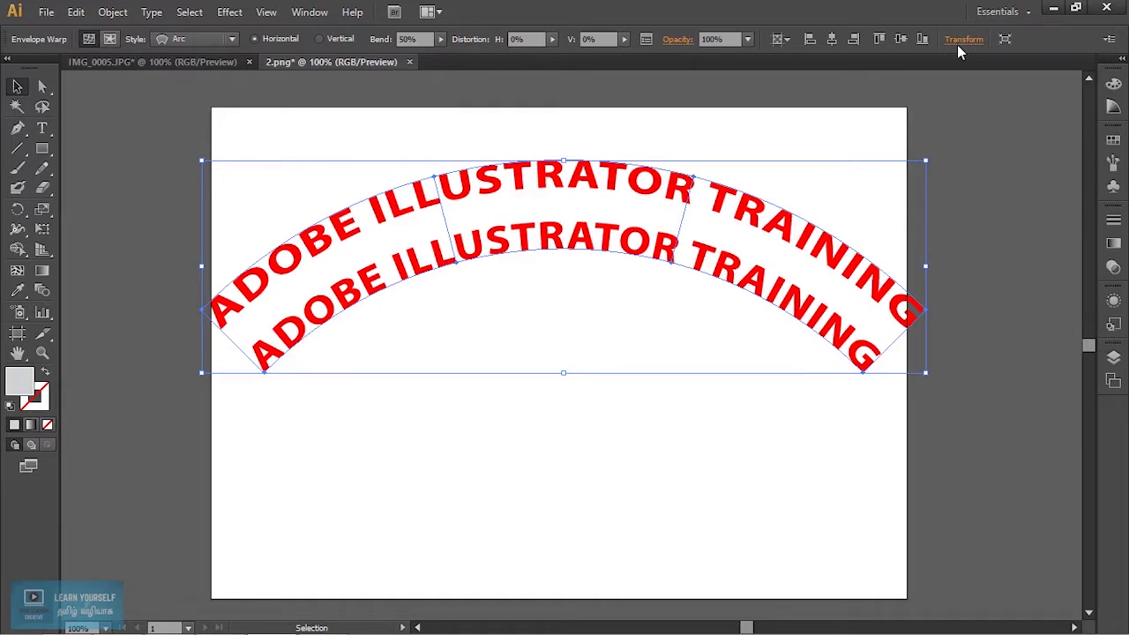
{"action": "key", "text": "ctrl+z"}
{"action": "left_click", "coordinate": [920, 39]}
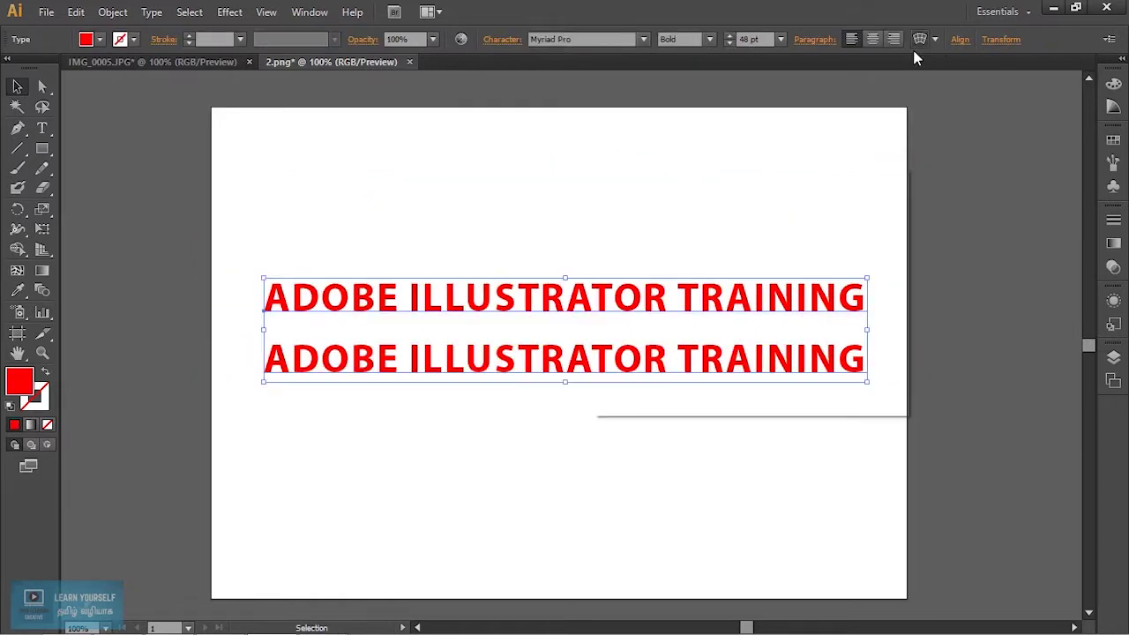
{"action": "left_click", "coordinate": [756, 215]}
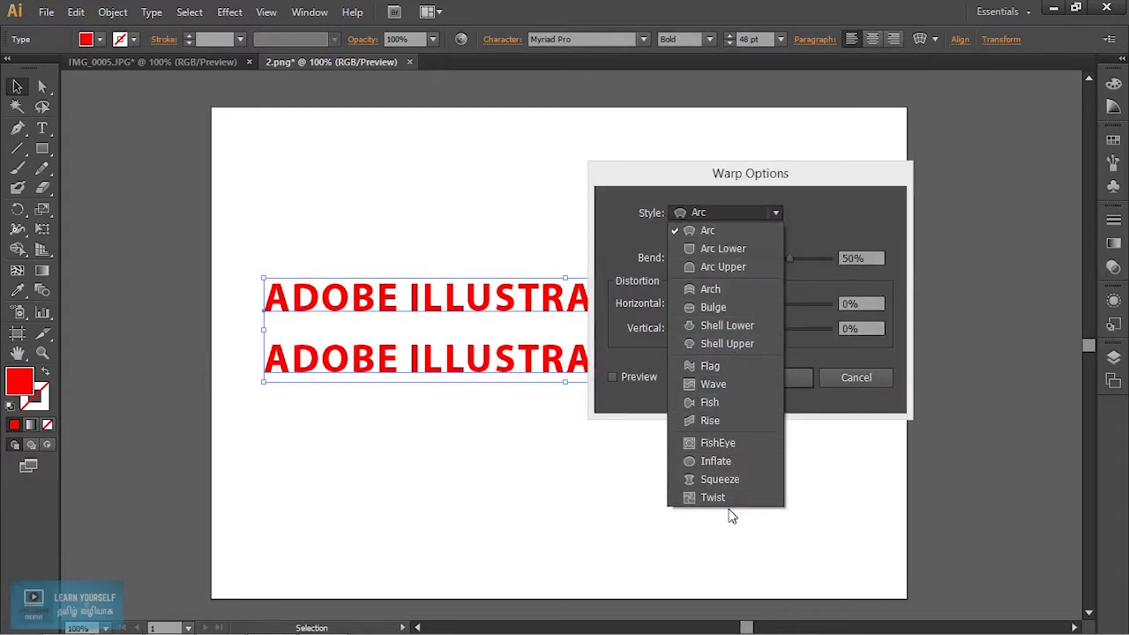
{"action": "left_click", "coordinate": [732, 307]}
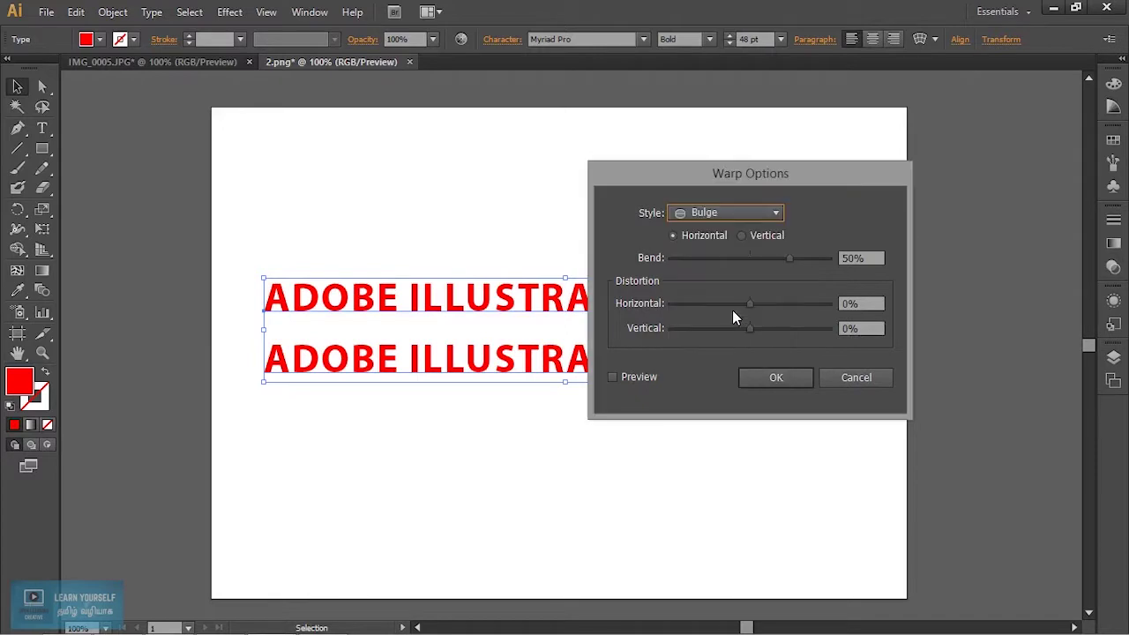
{"action": "left_click", "coordinate": [790, 377]}
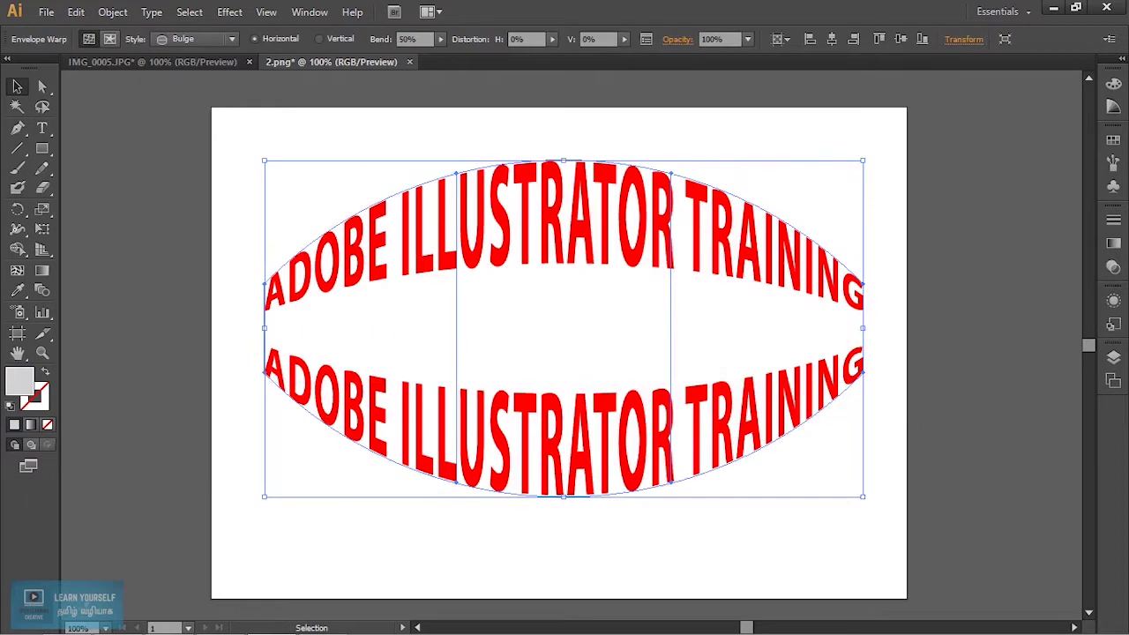
{"action": "left_click_drag", "start_coordinate": [459, 169], "coordinate": [485, 178]}
{"action": "key", "text": "ctrl+z"}
{"action": "left_click_drag", "start_coordinate": [564, 164], "coordinate": [565, 267]}
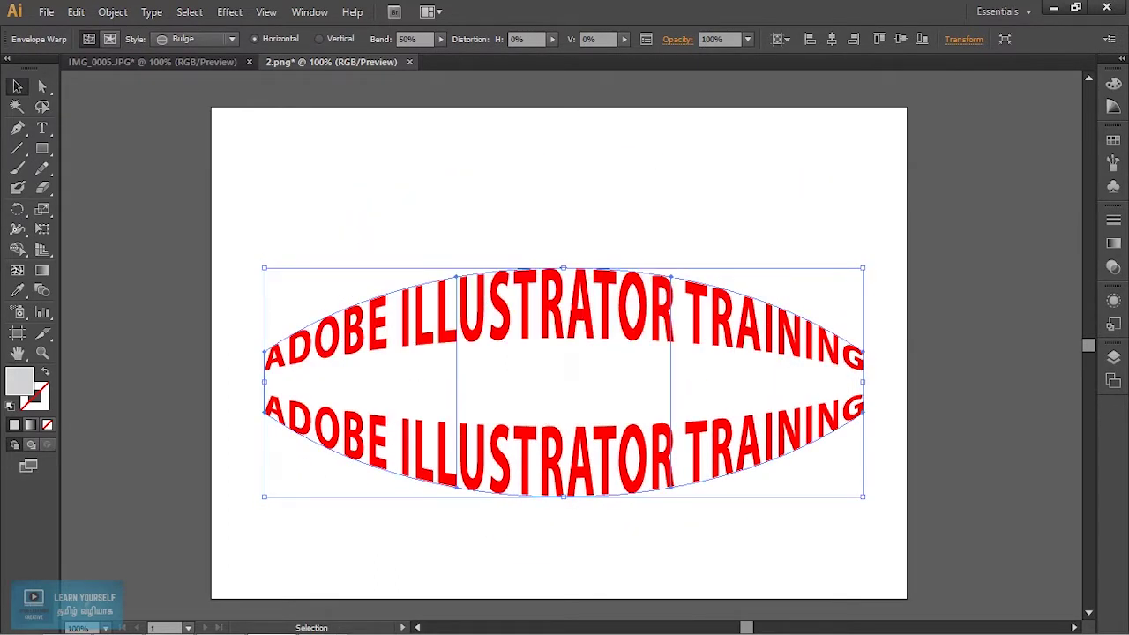
{"action": "key", "text": "ctrl+z"}
{"action": "key", "text": "ctrl+z"}
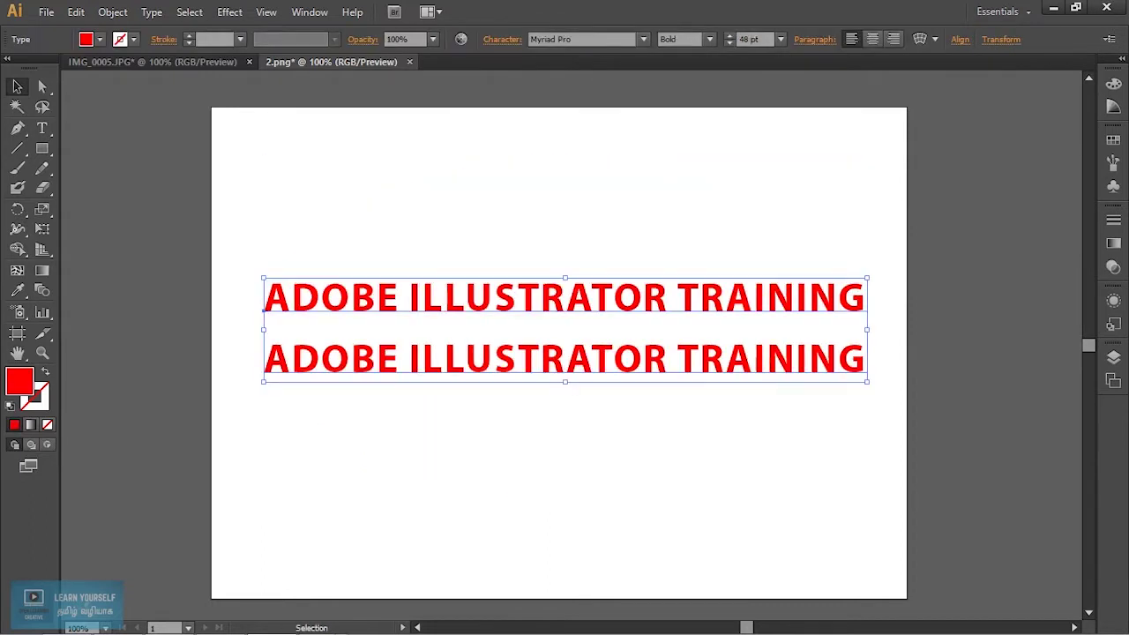
Move the heading to the top and draw a rectangle beneath it.
{"action": "left_click", "coordinate": [239, 194]}
{"action": "left_click_drag", "start_coordinate": [518, 299], "coordinate": [533, 168]}
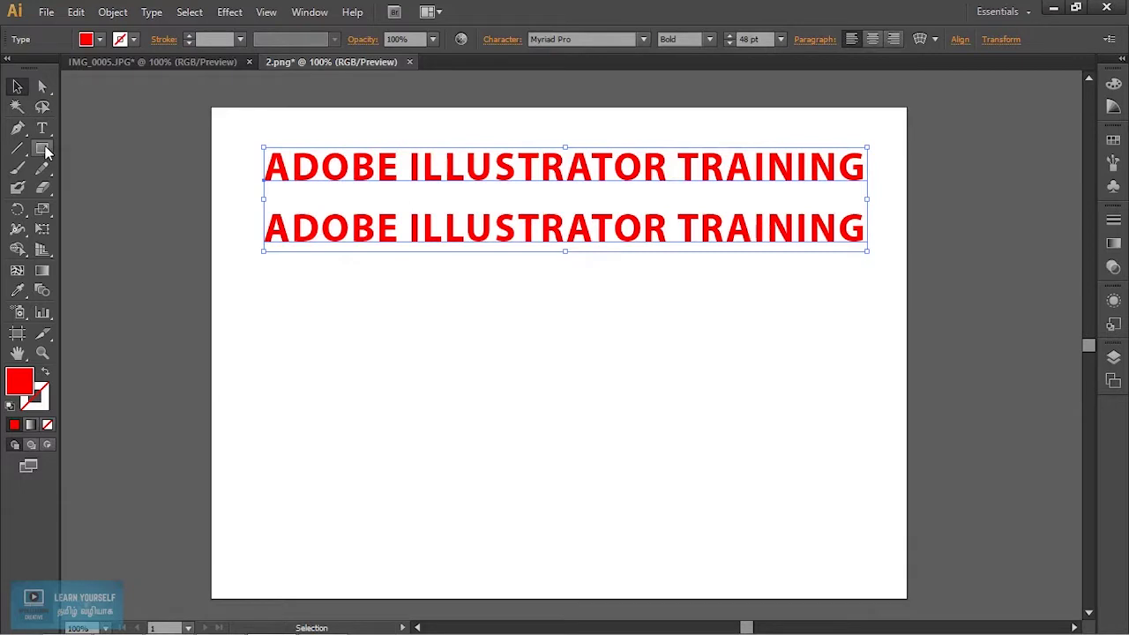
{"action": "left_click_drag", "start_coordinate": [47, 153], "coordinate": [101, 148]}
{"action": "left_click_drag", "start_coordinate": [298, 309], "coordinate": [781, 480]}
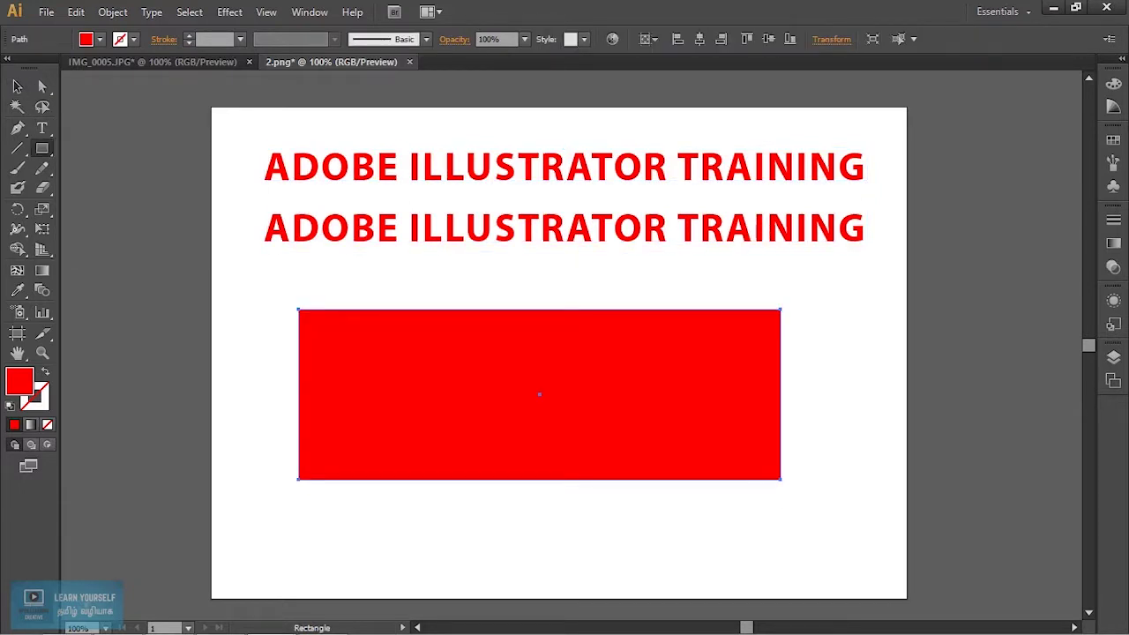
{"action": "left_click_drag", "start_coordinate": [41, 127], "coordinate": [88, 144]}
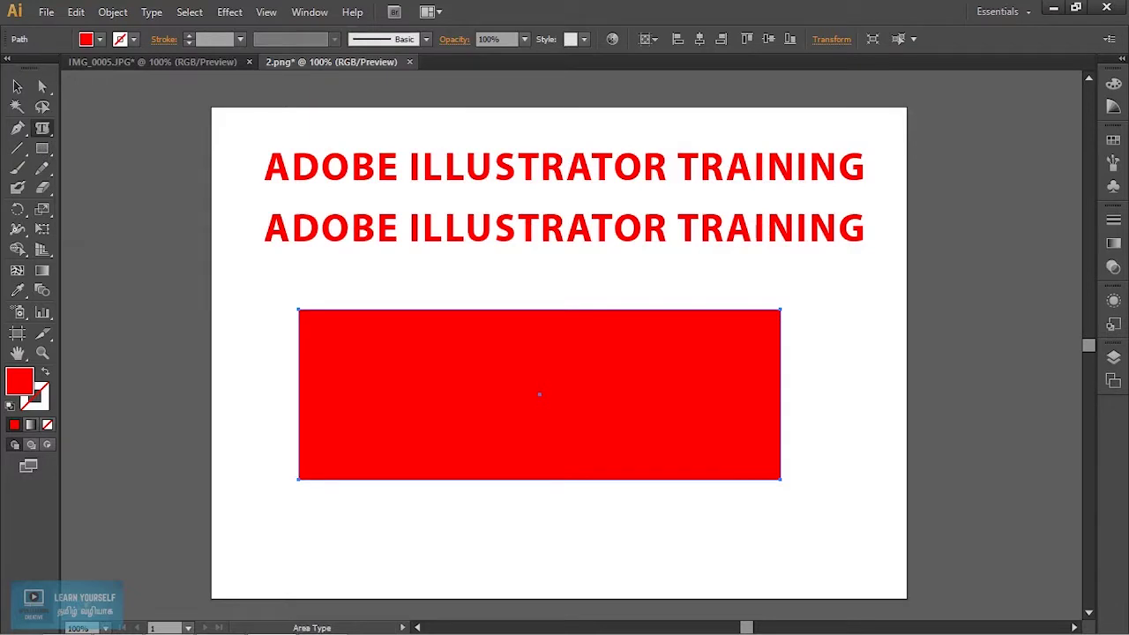
Turn the rectangle into area type filled with placeholder 'DFSDFS...' letters.
{"action": "left_click", "coordinate": [346, 308]}
{"action": "type", "text": "D"}
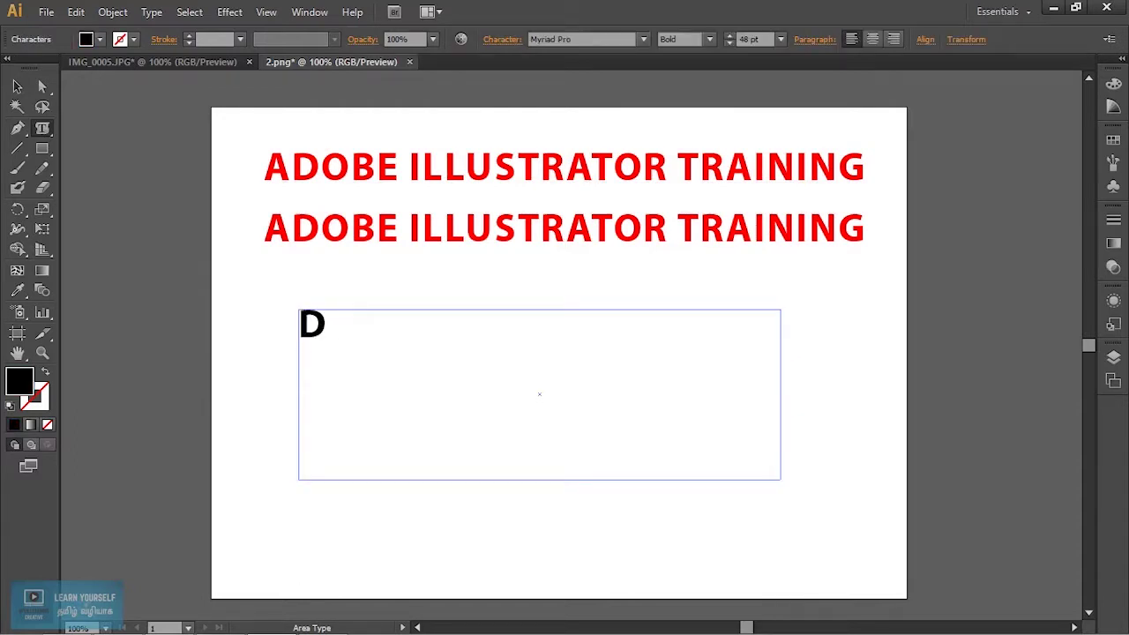
{"action": "type", "text": "FSDFSDFSDFSDFSDFSDFSD"}
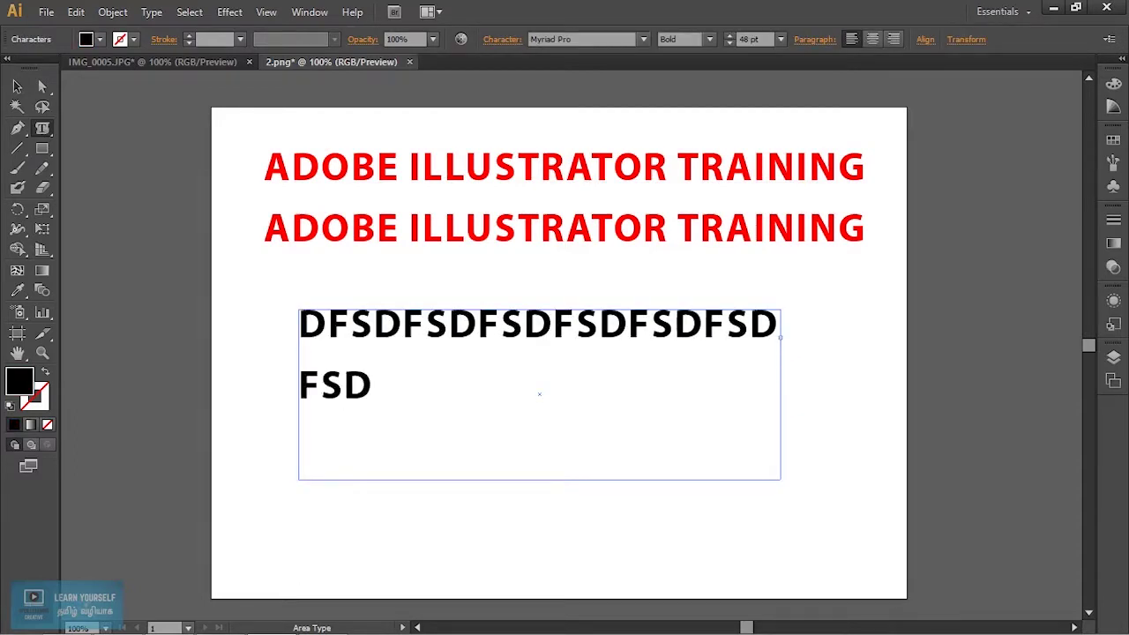
{"action": "type", "text": "FSDFDSFSDFSDFSDFDSFDS"}
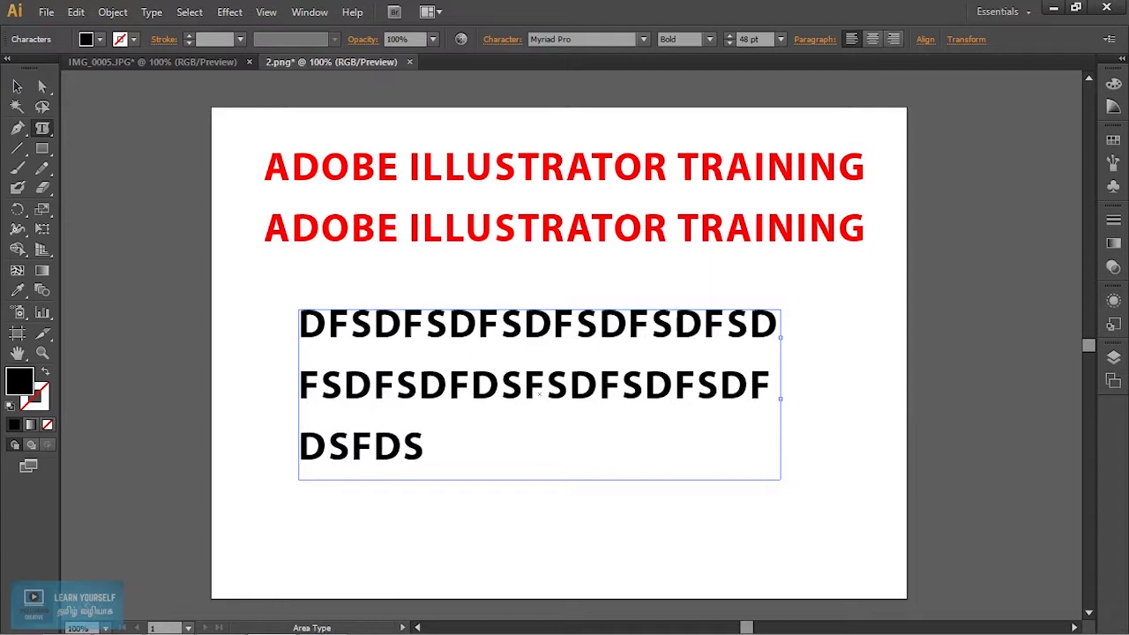
{"action": "type", "text": "FDSFDSFSDFSDFS"}
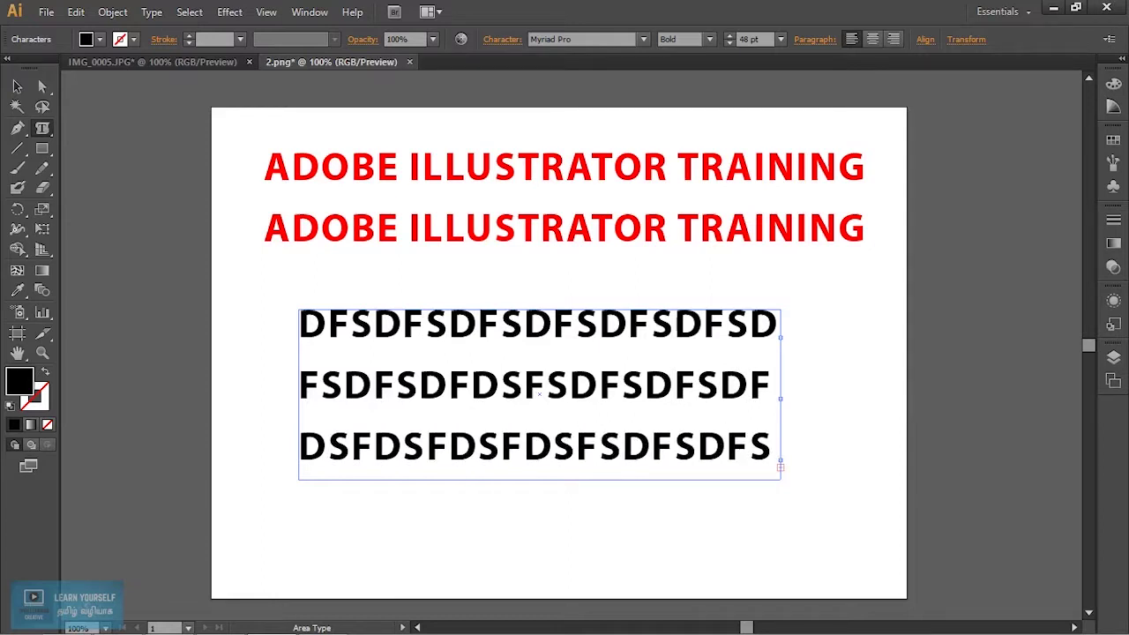
{"action": "left_click", "coordinate": [17, 87]}
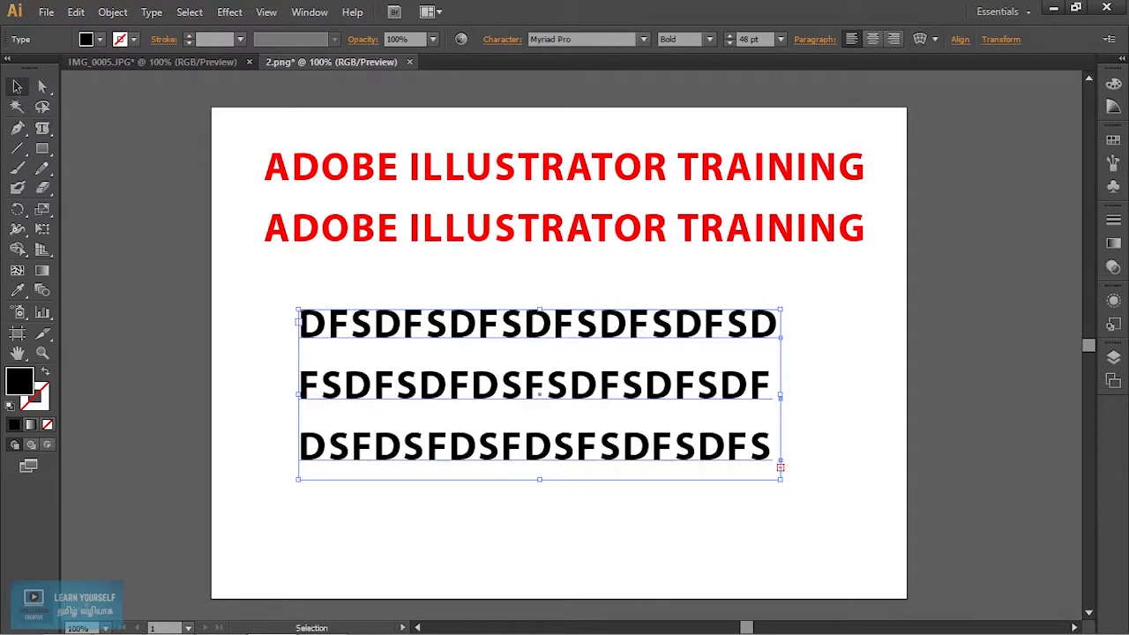
Widen then narrow the text box to reflow its lines, and delete it.
{"action": "left_click_drag", "start_coordinate": [780, 468], "coordinate": [873, 545]}
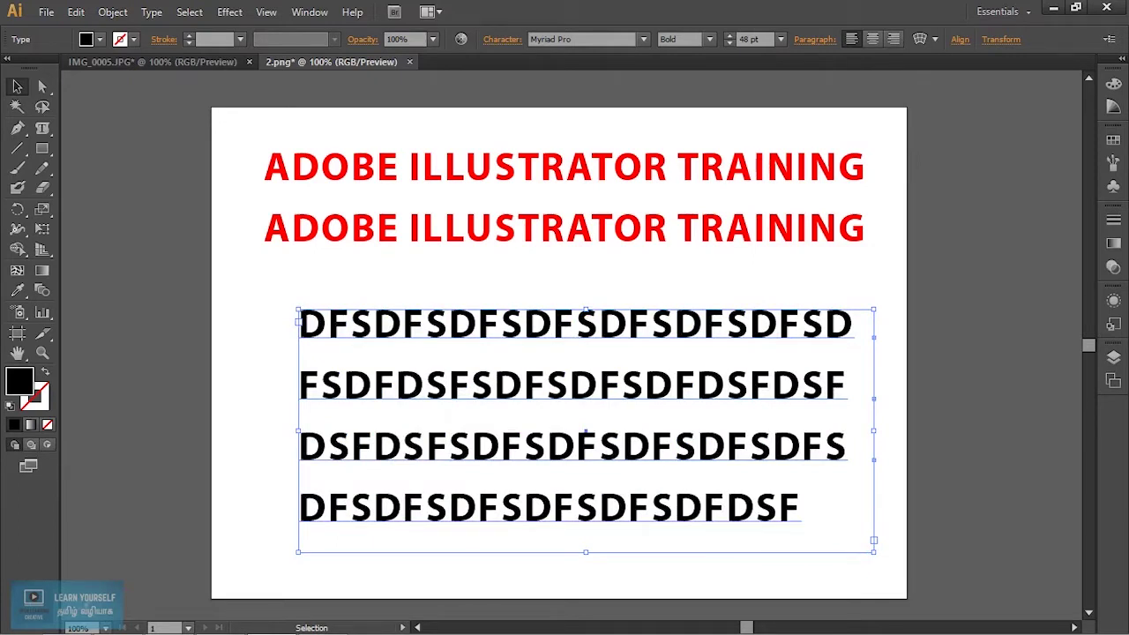
{"action": "left_click_drag", "start_coordinate": [873, 541], "coordinate": [519, 520]}
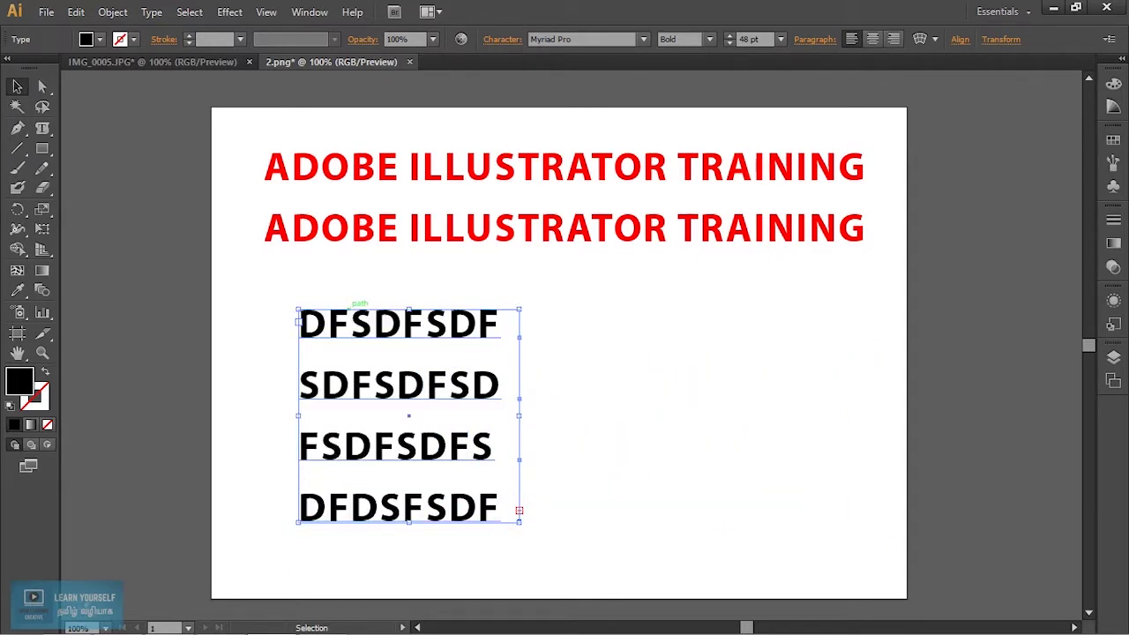
{"action": "key", "text": "Delete"}
{"action": "left_click", "coordinate": [50, 156]}
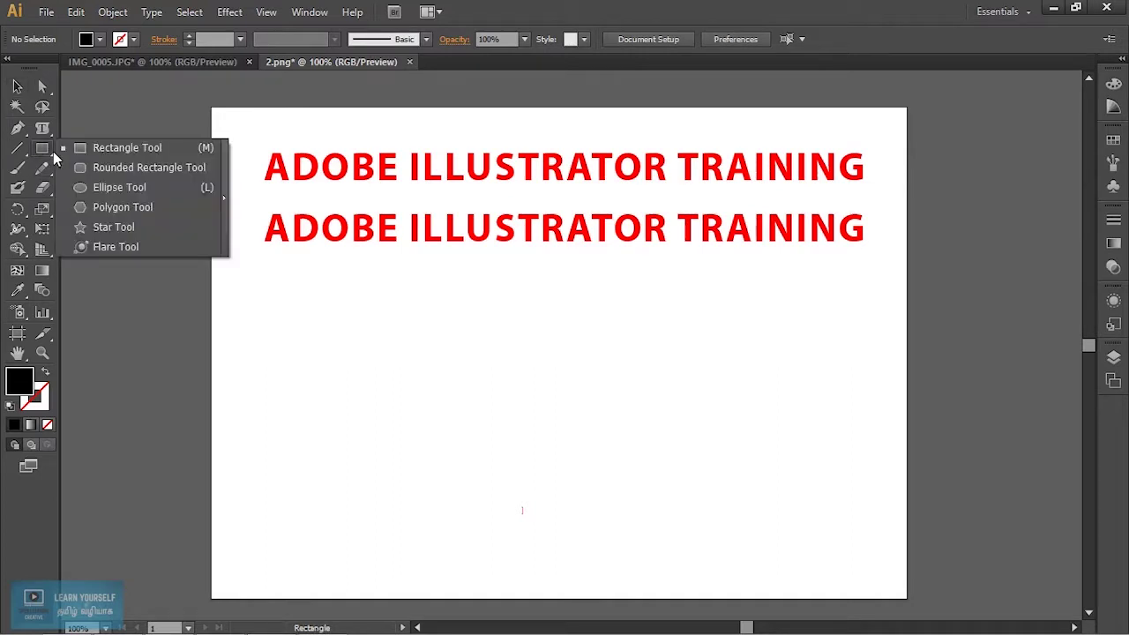
{"action": "left_click", "coordinate": [104, 187]}
{"action": "left_click_drag", "start_coordinate": [401, 344], "coordinate": [612, 547]}
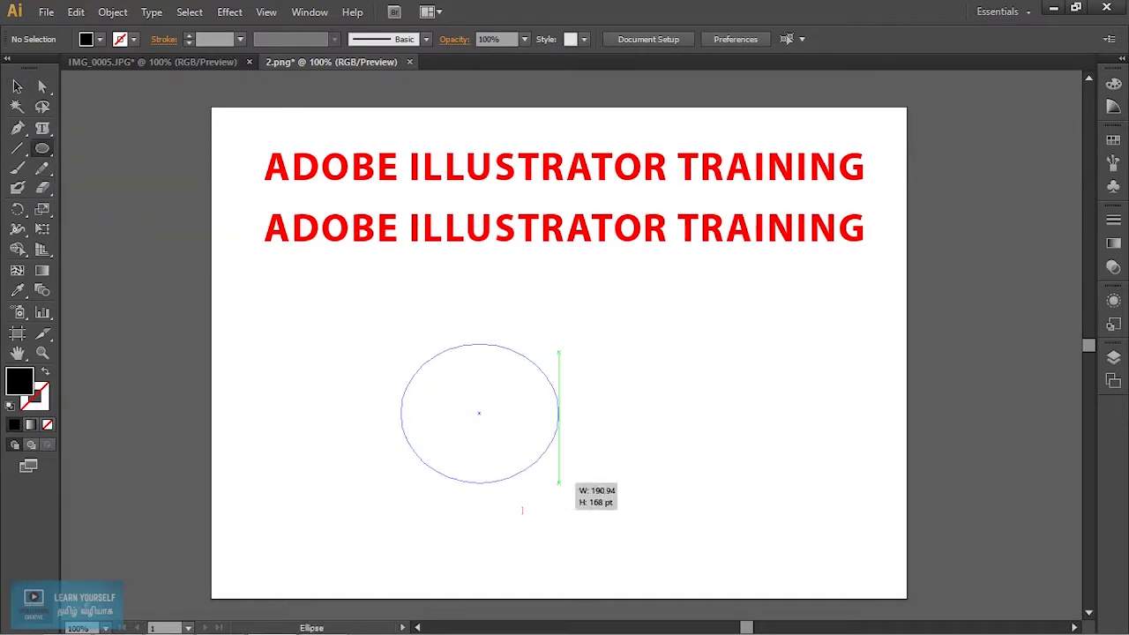
{"action": "left_click", "coordinate": [42, 128]}
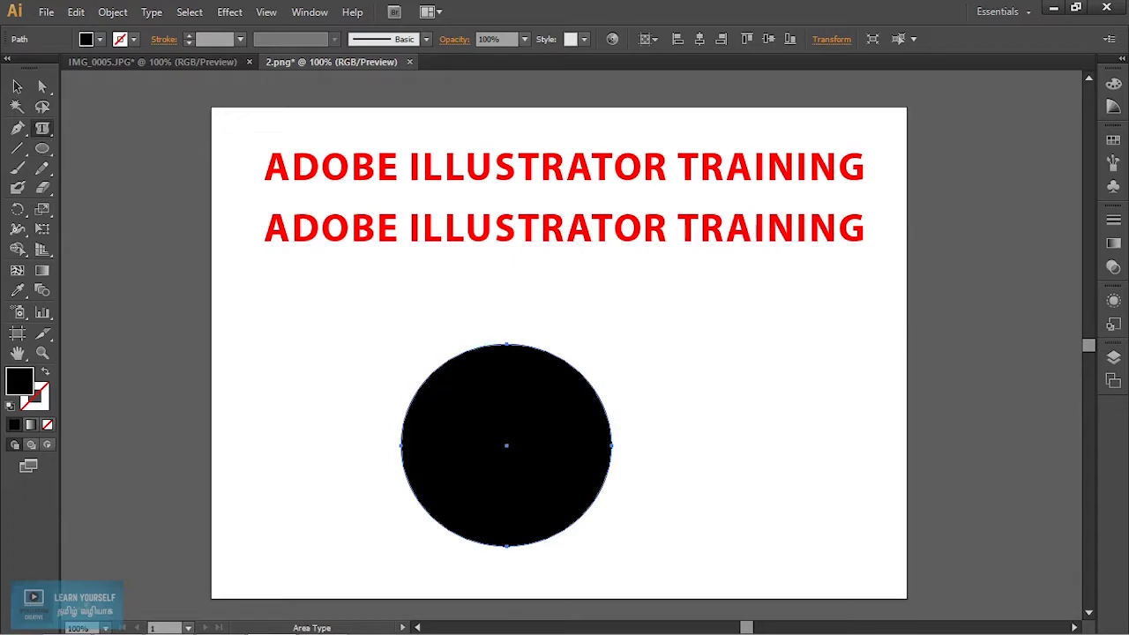
{"action": "left_click", "coordinate": [483, 344]}
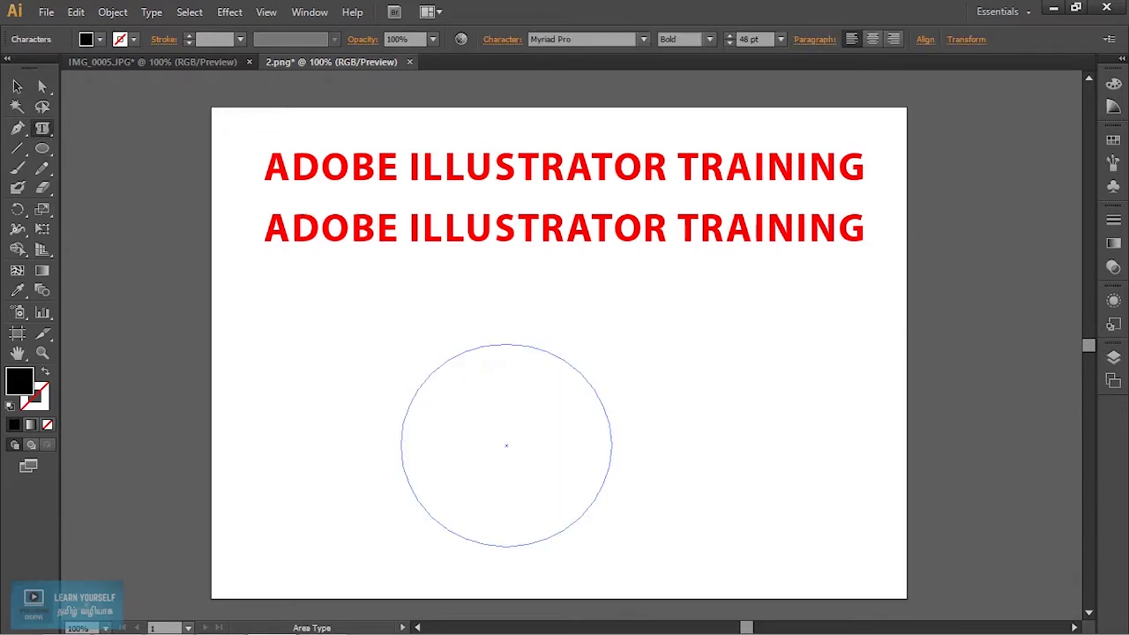
{"action": "type", "text": "DFSDFSDFSDFSDFSD"}
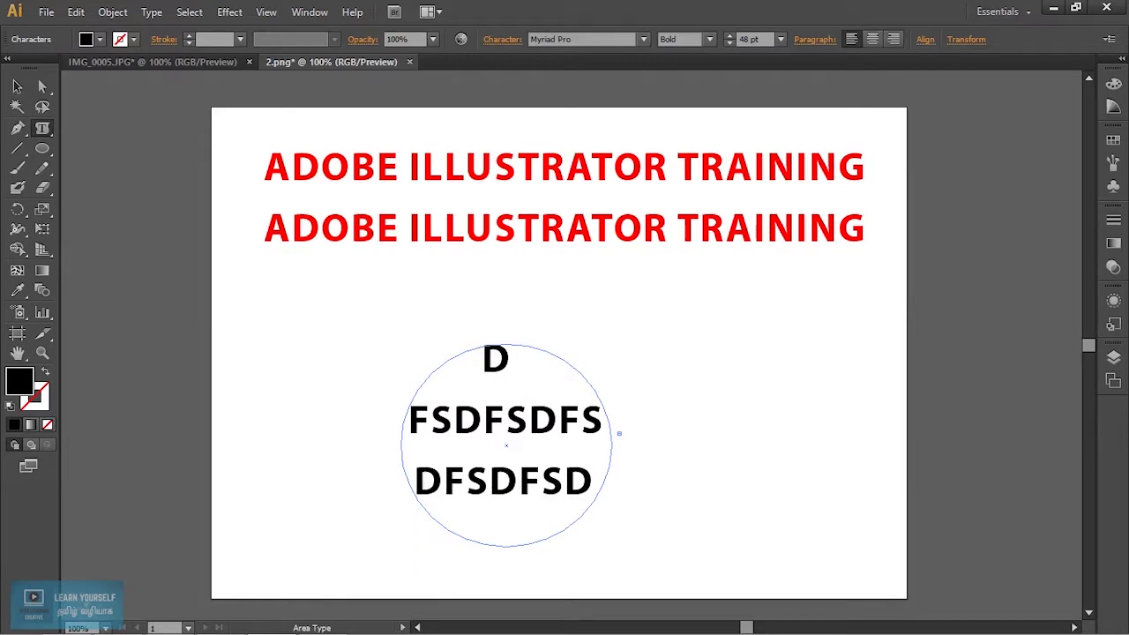
{"action": "left_click", "coordinate": [17, 85]}
{"action": "left_click_drag", "start_coordinate": [612, 546], "coordinate": [699, 535]}
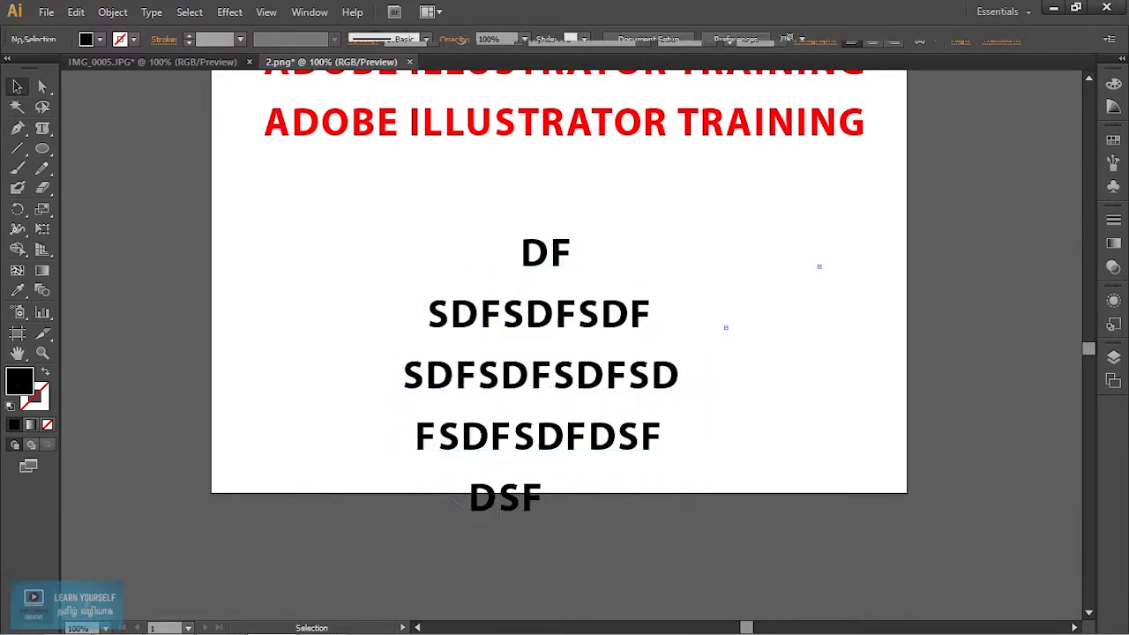
{"action": "left_click", "coordinate": [635, 252]}
{"action": "key", "text": "Delete"}
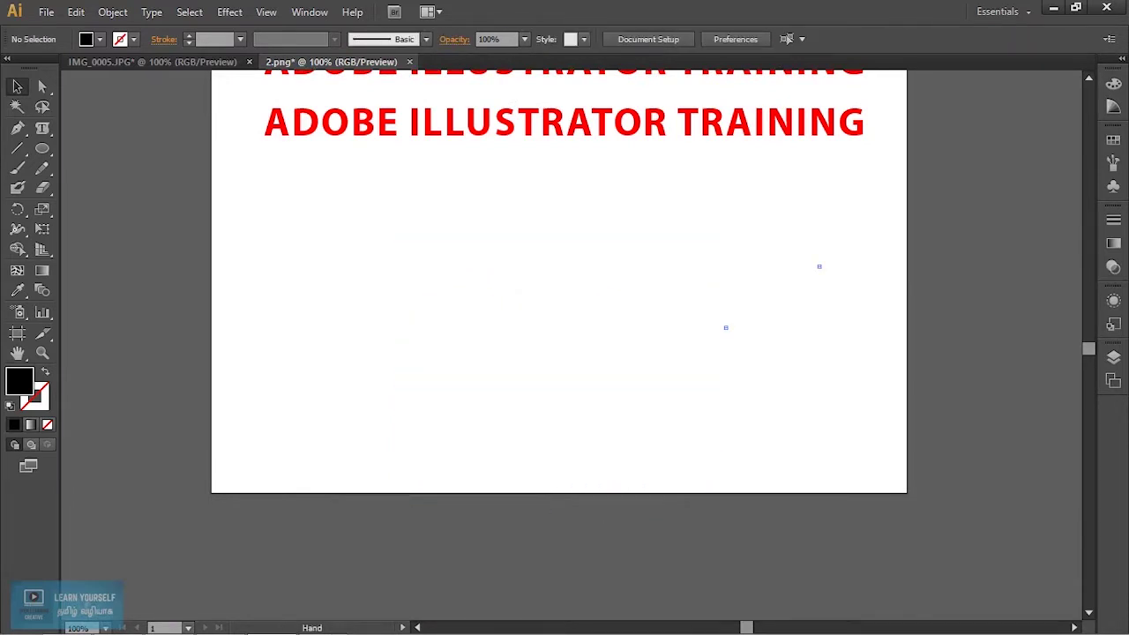
Draw a circle below the red heading with the Ellipse tool.
{"action": "left_click", "coordinate": [47, 130]}
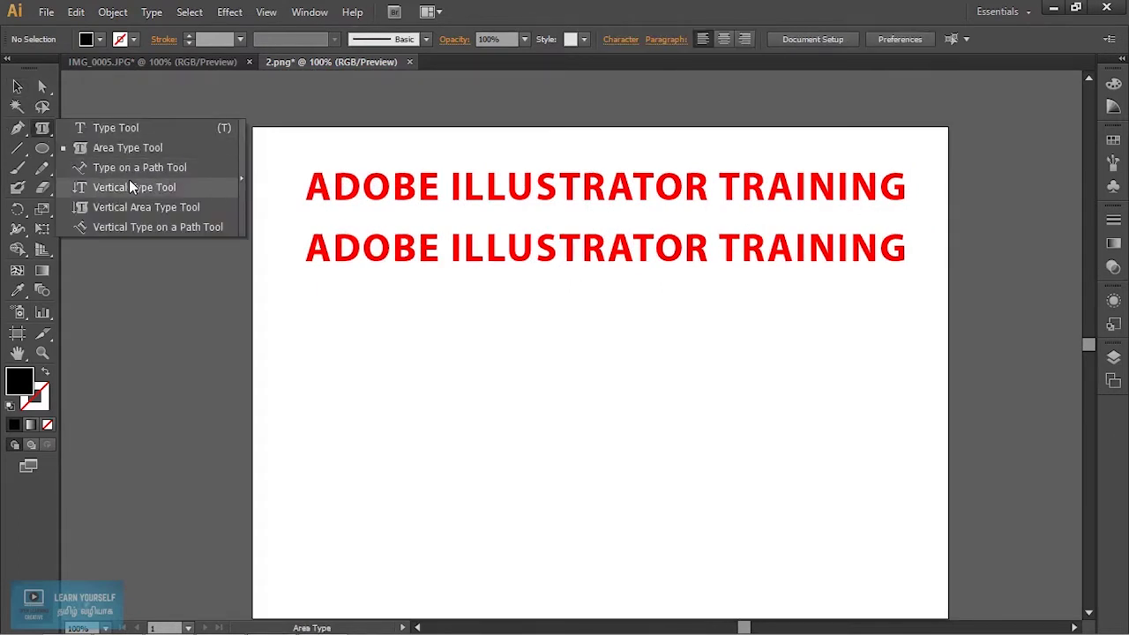
{"action": "left_click", "coordinate": [44, 148]}
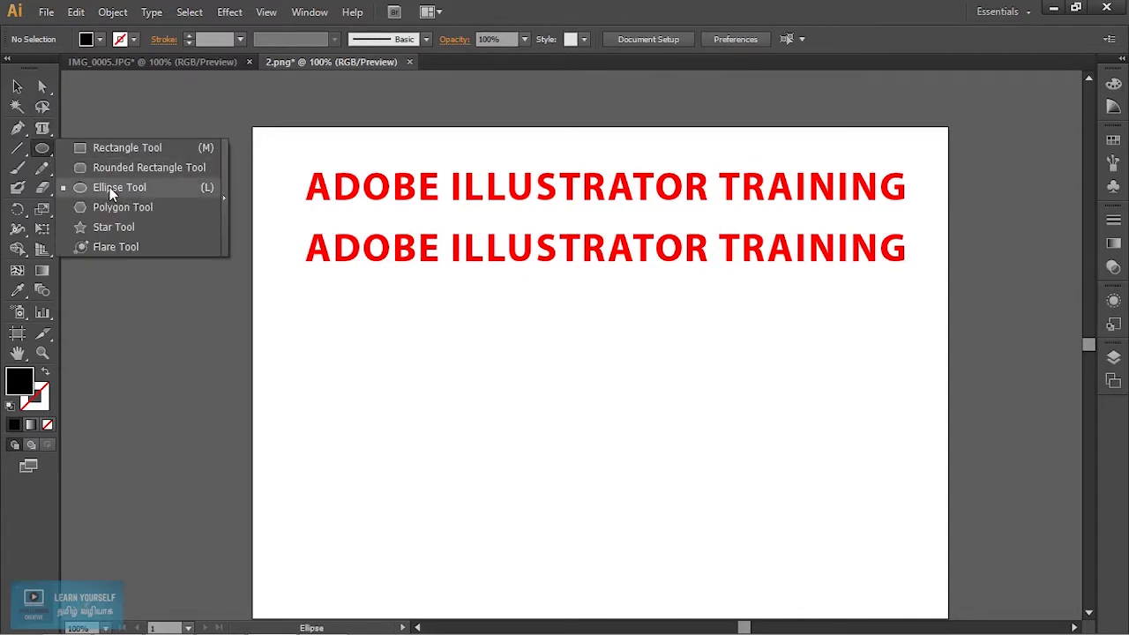
{"action": "left_click", "coordinate": [109, 187]}
{"action": "left_click_drag", "start_coordinate": [424, 362], "coordinate": [619, 550]}
Type 'ADOBE ILLUSTRATOR TRAINING' along the circle's outline.
{"action": "left_click", "coordinate": [41, 128]}
{"action": "left_click", "coordinate": [112, 168]}
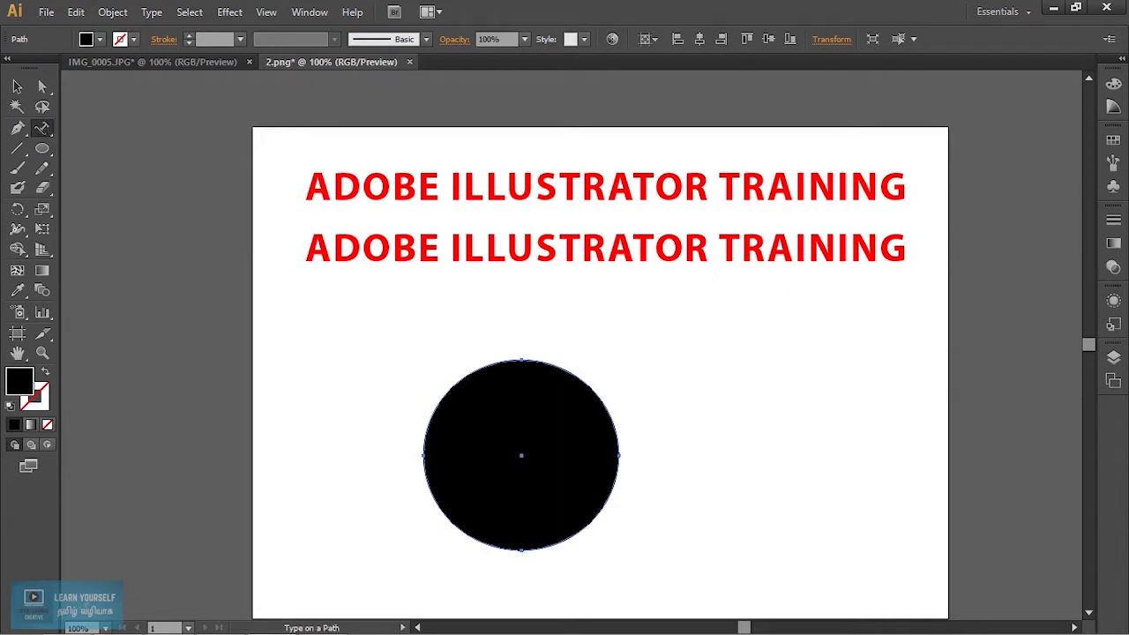
{"action": "left_click", "coordinate": [494, 362]}
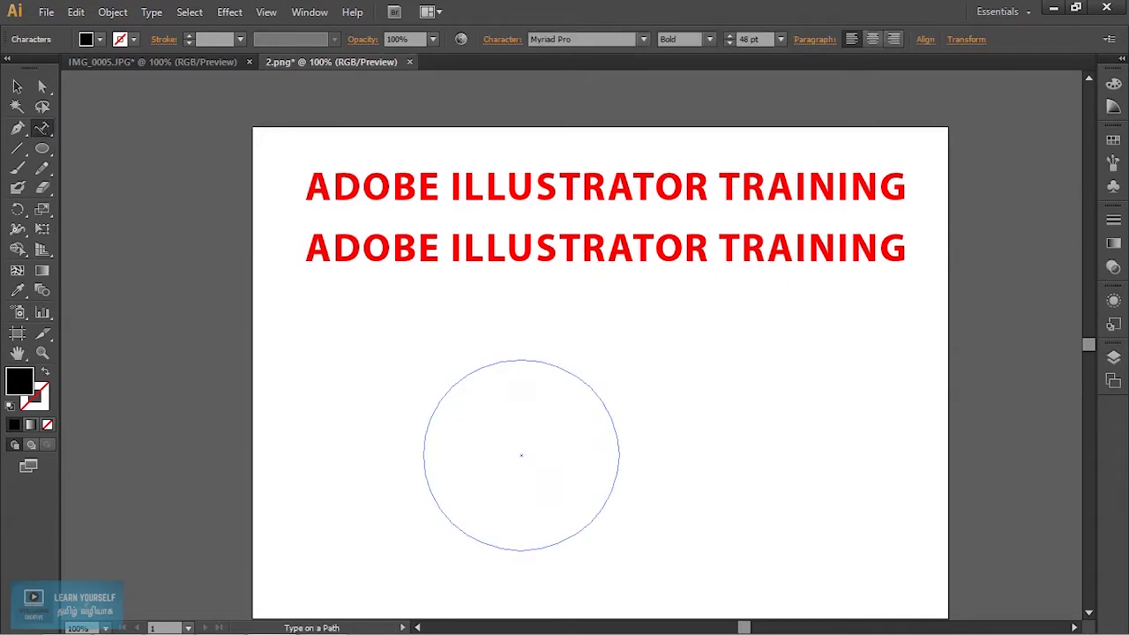
{"action": "type", "text": "AD"}
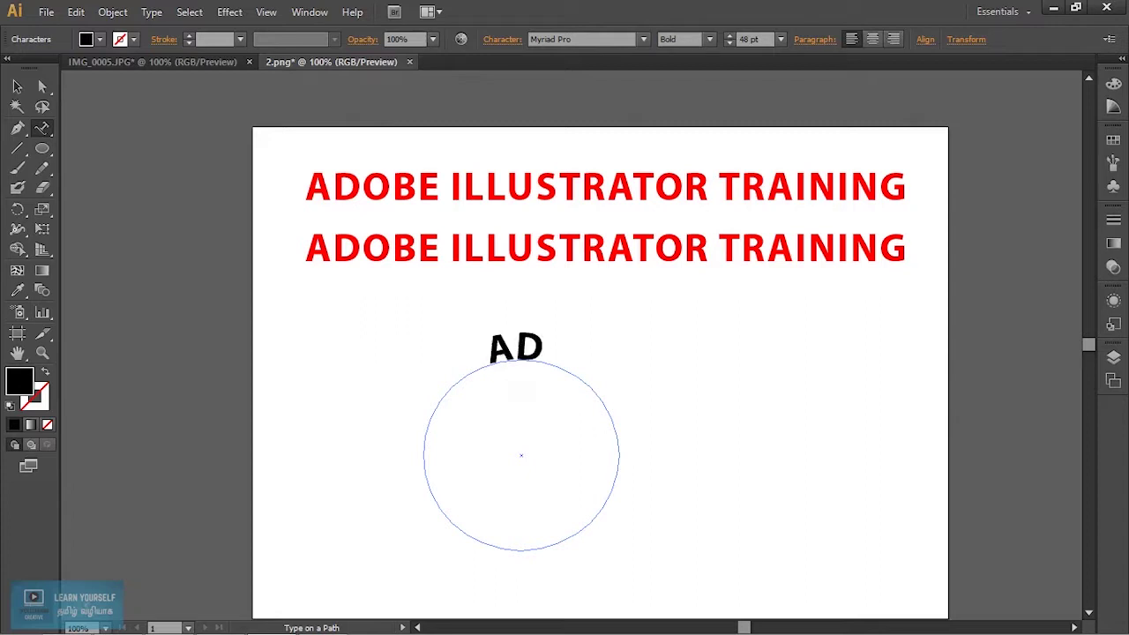
{"action": "type", "text": "OBE I"}
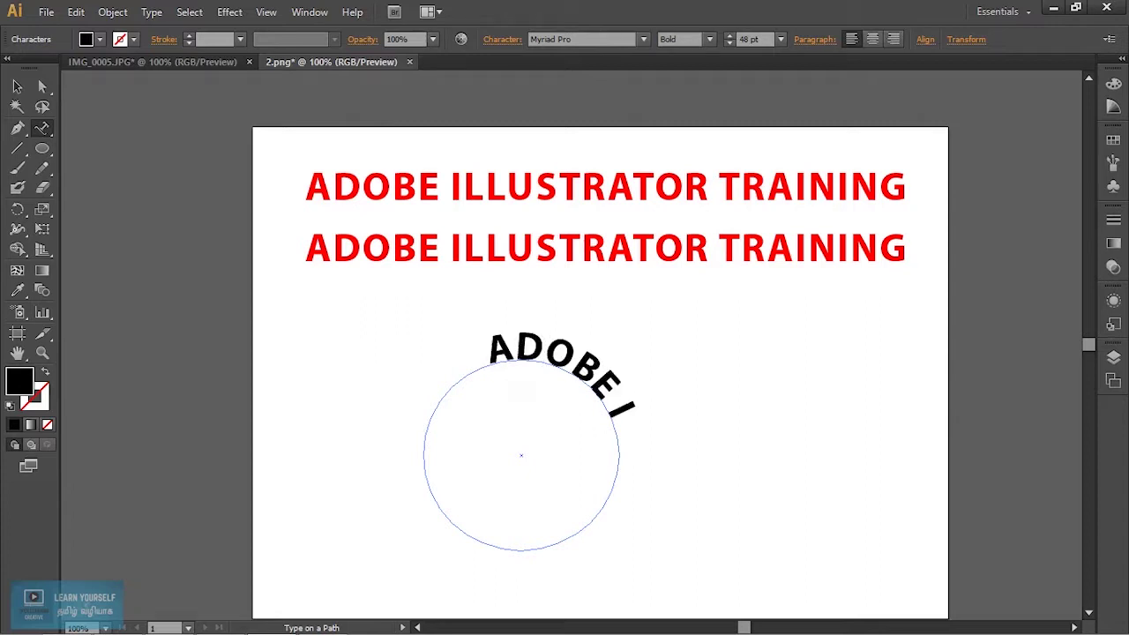
{"action": "type", "text": "LLUSTRATOR"}
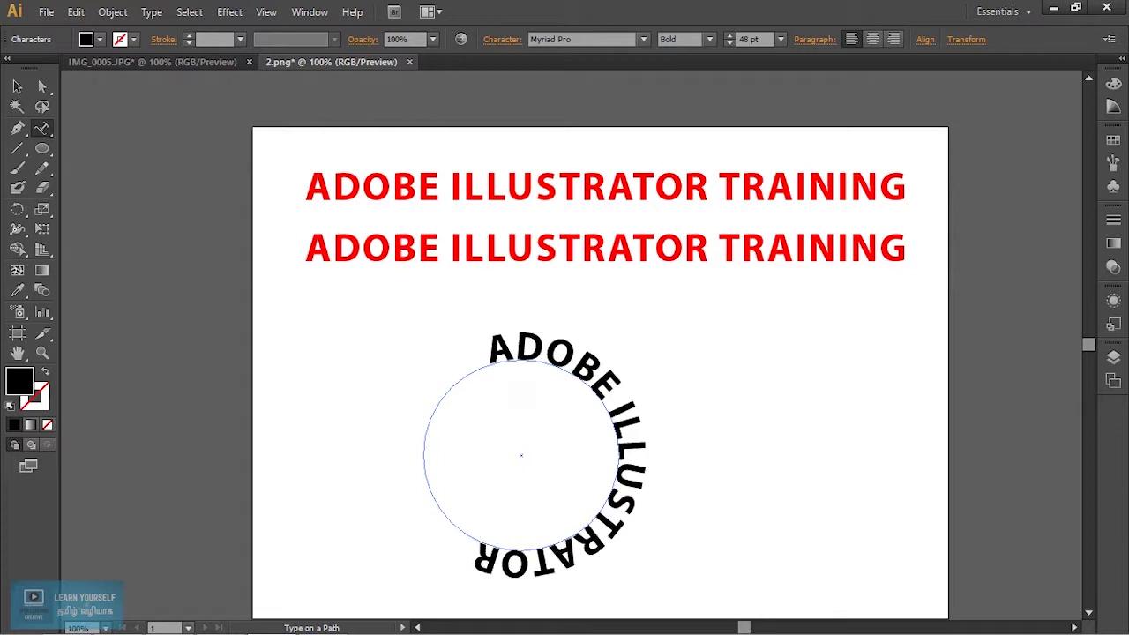
{"action": "type", "text": " TRAINING"}
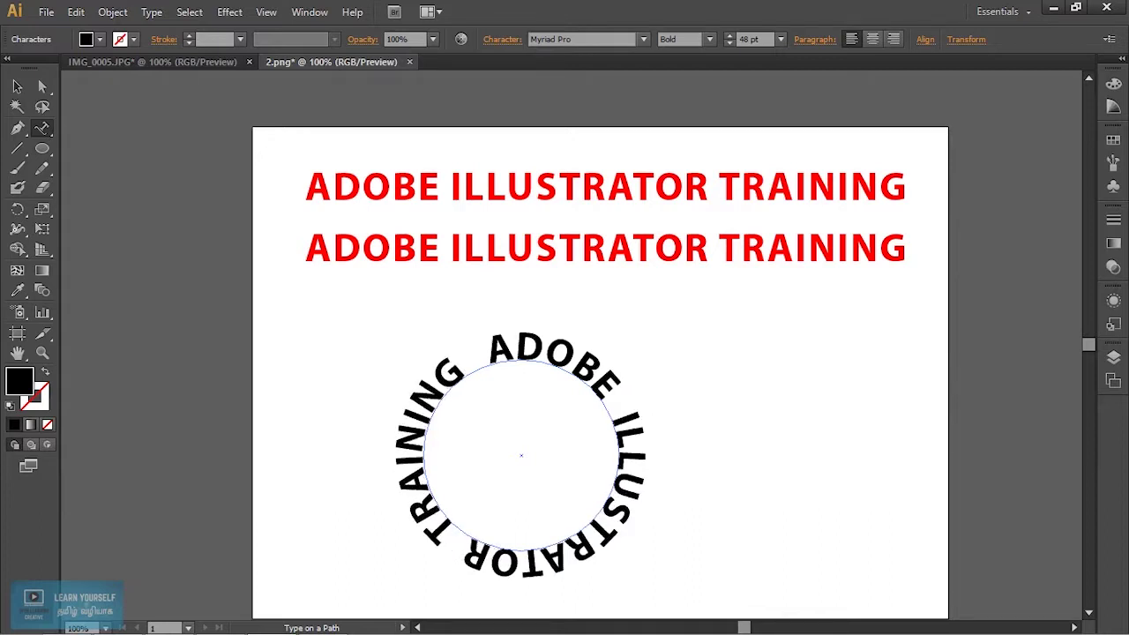
{"action": "left_click", "coordinate": [16, 86]}
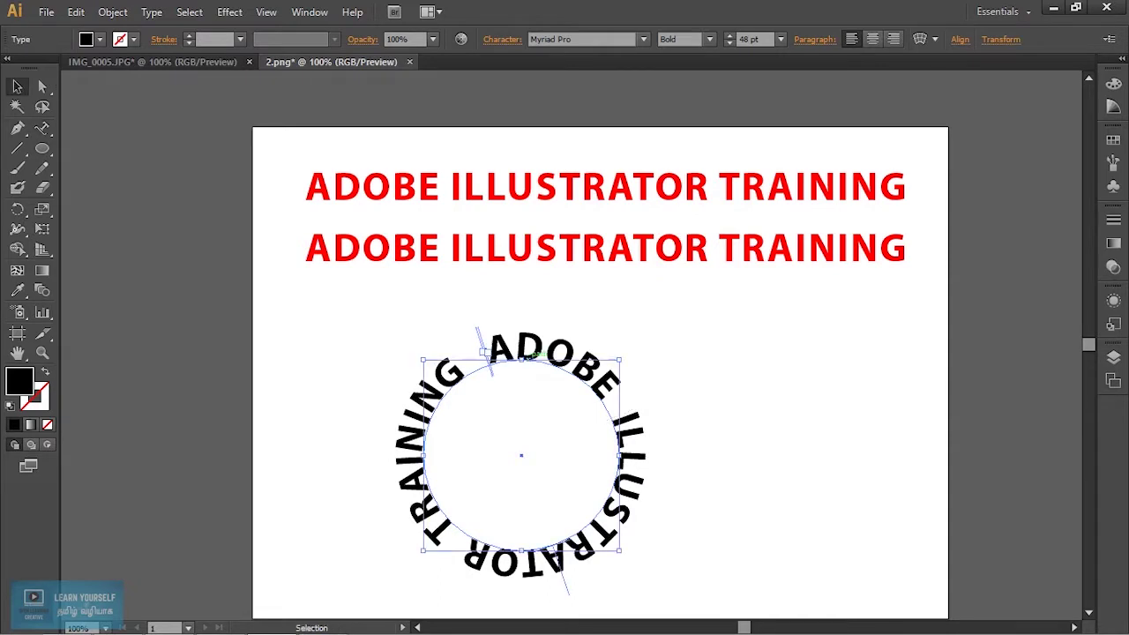
Move the circular ADOBE ILLUSTRATOR TRAINING text up and left, below the heading.
{"action": "left_click_drag", "start_coordinate": [533, 353], "coordinate": [373, 286]}
{"action": "left_click", "coordinate": [671, 441]}
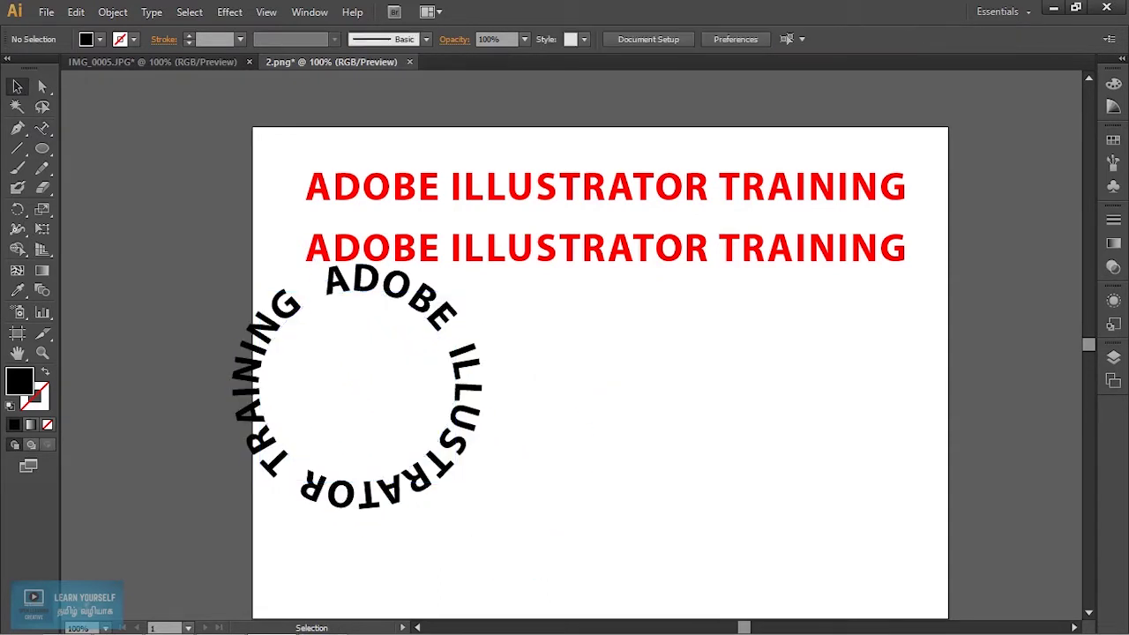
{"action": "double_click", "coordinate": [325, 265]}
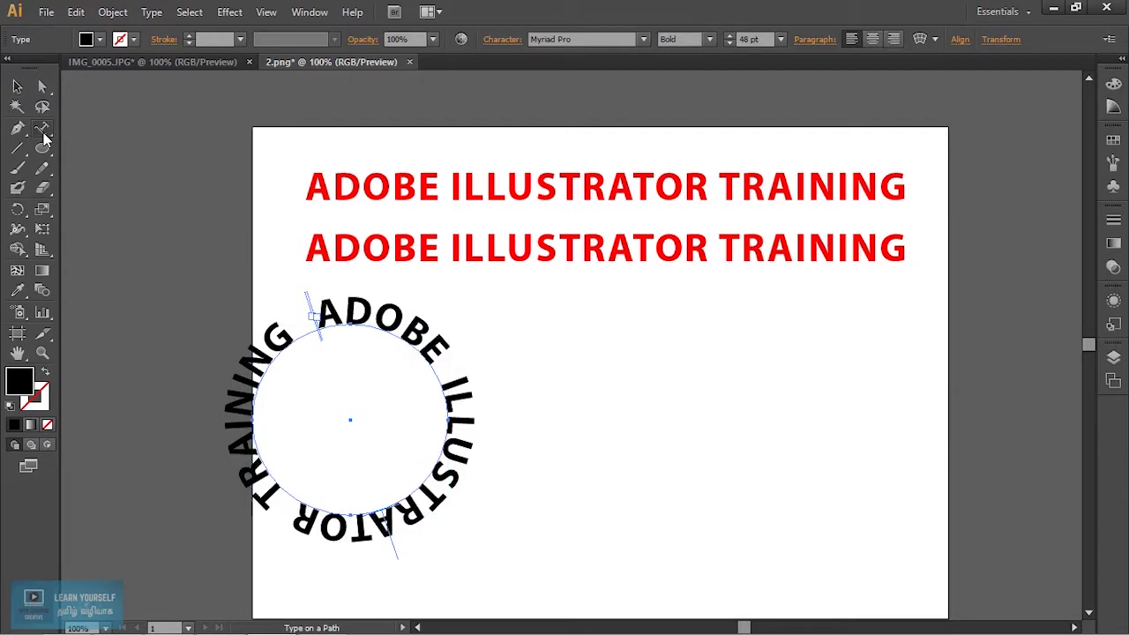
Pick the Vertical Type on a Path tool, then the Star tool from the shape tools.
{"action": "left_click", "coordinate": [44, 135]}
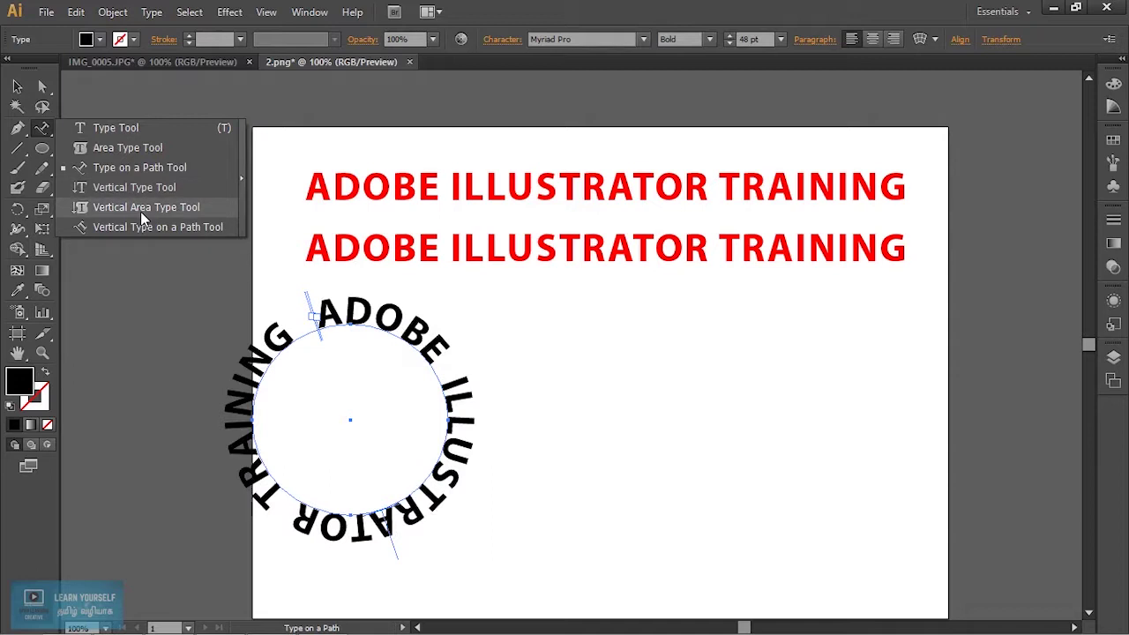
{"action": "left_click", "coordinate": [194, 231]}
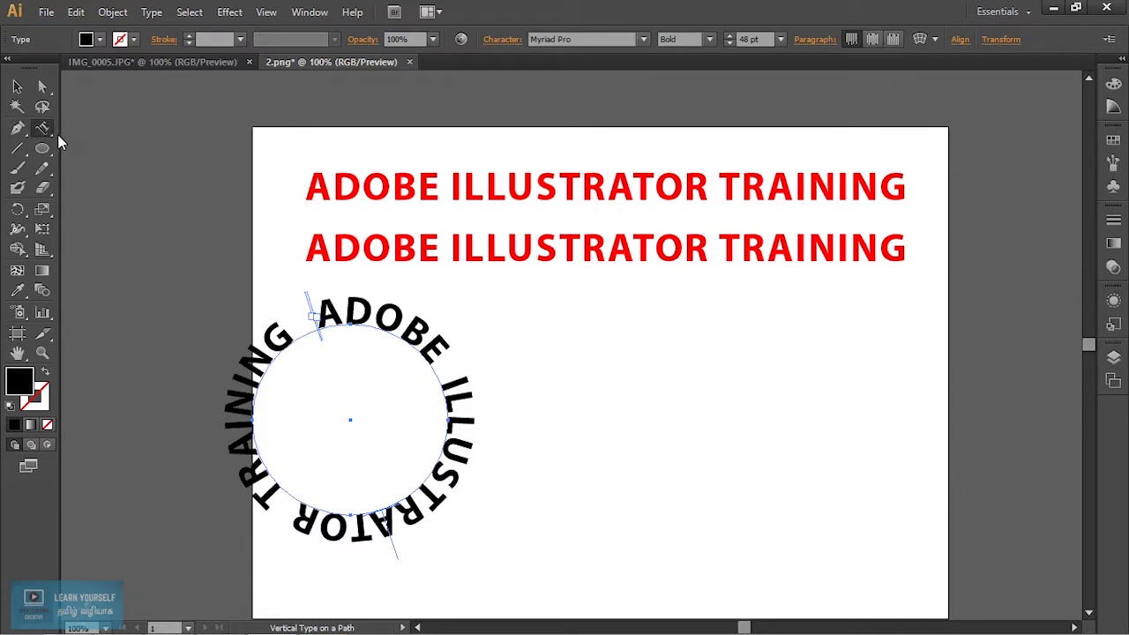
{"action": "left_click", "coordinate": [15, 86]}
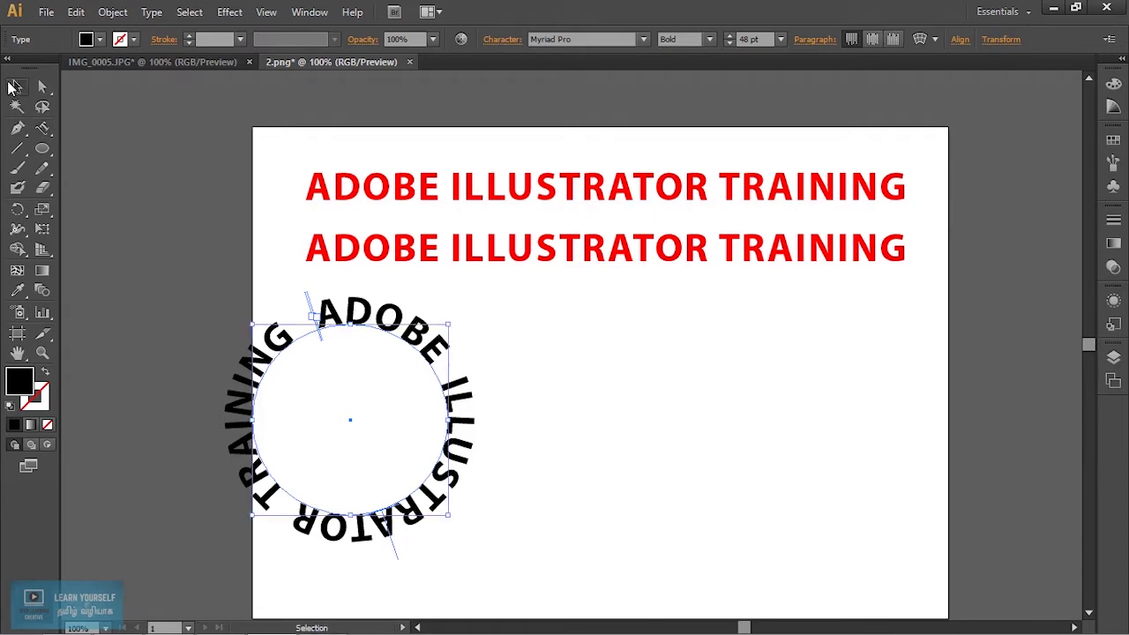
{"action": "left_click", "coordinate": [39, 150]}
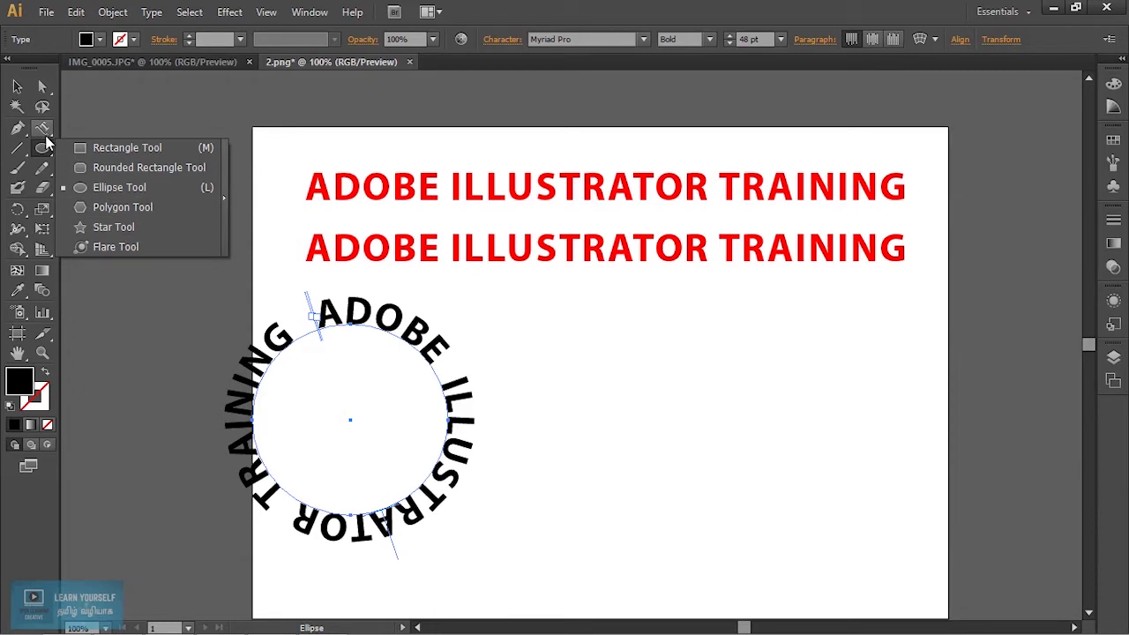
{"action": "left_click", "coordinate": [113, 226]}
Draw a five-point star right of the circle and run vertical text 'SFDDFSFSSDFSDF' along its outline.
{"action": "left_click_drag", "start_coordinate": [638, 372], "coordinate": [695, 438]}
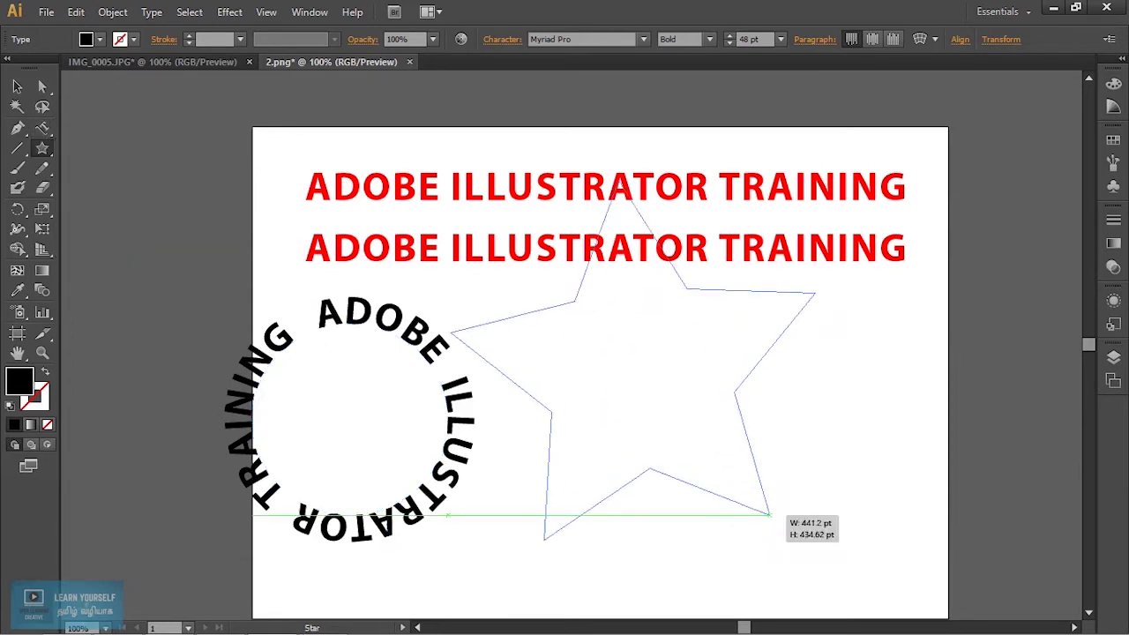
{"action": "left_click", "coordinate": [41, 127]}
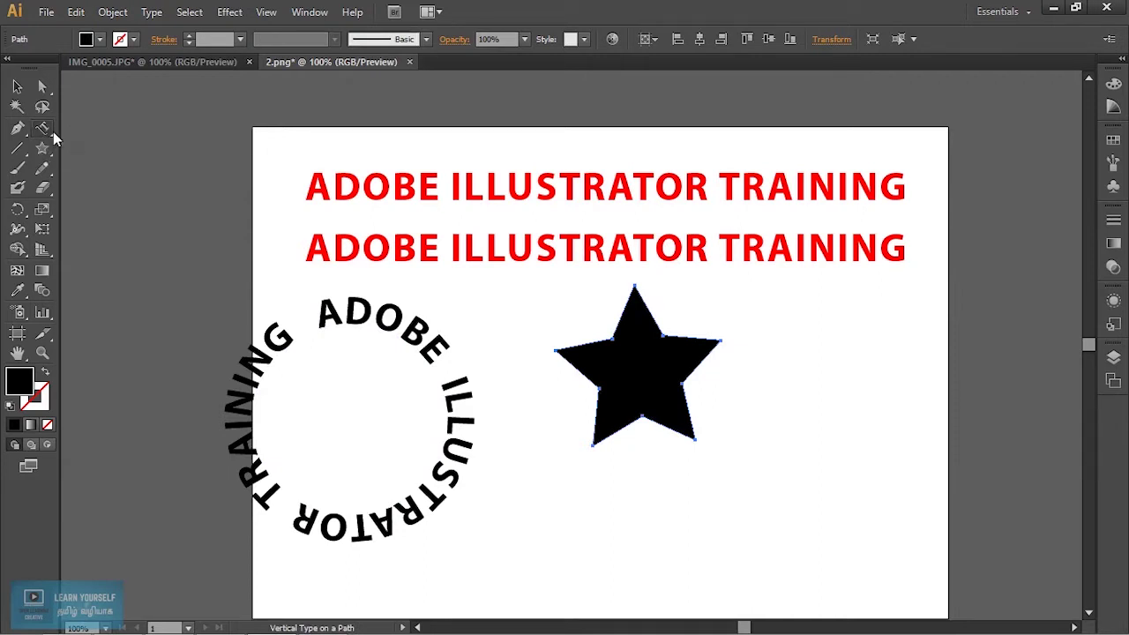
{"action": "left_click", "coordinate": [53, 131]}
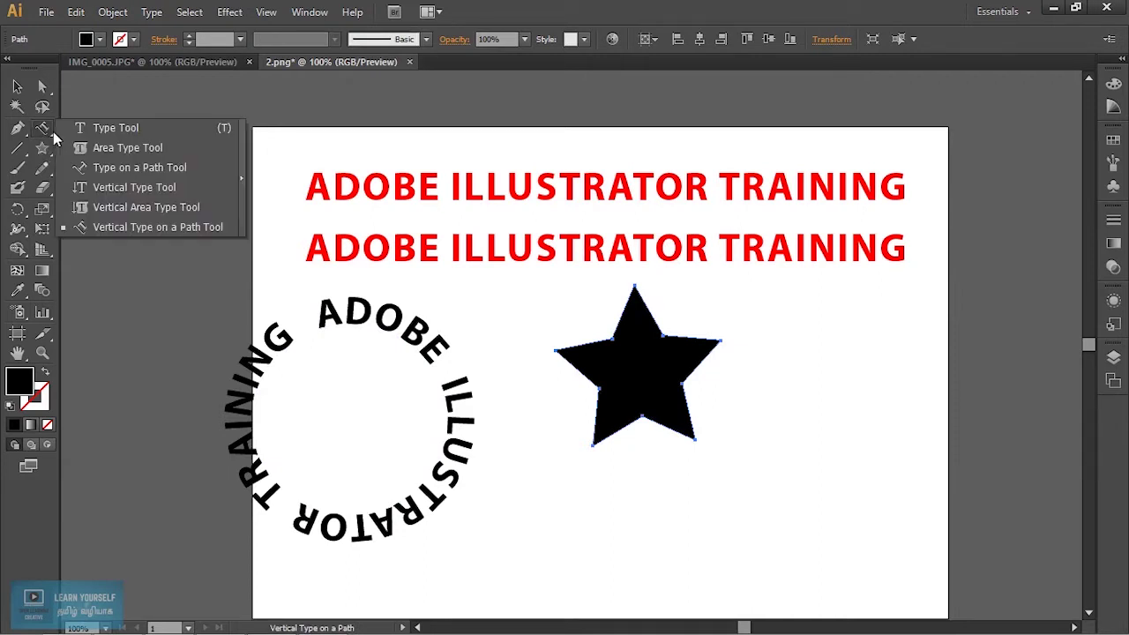
{"action": "left_click", "coordinate": [144, 226]}
{"action": "left_click", "coordinate": [620, 322]}
{"action": "type", "text": "SFDDFSFSSDFSDF"}
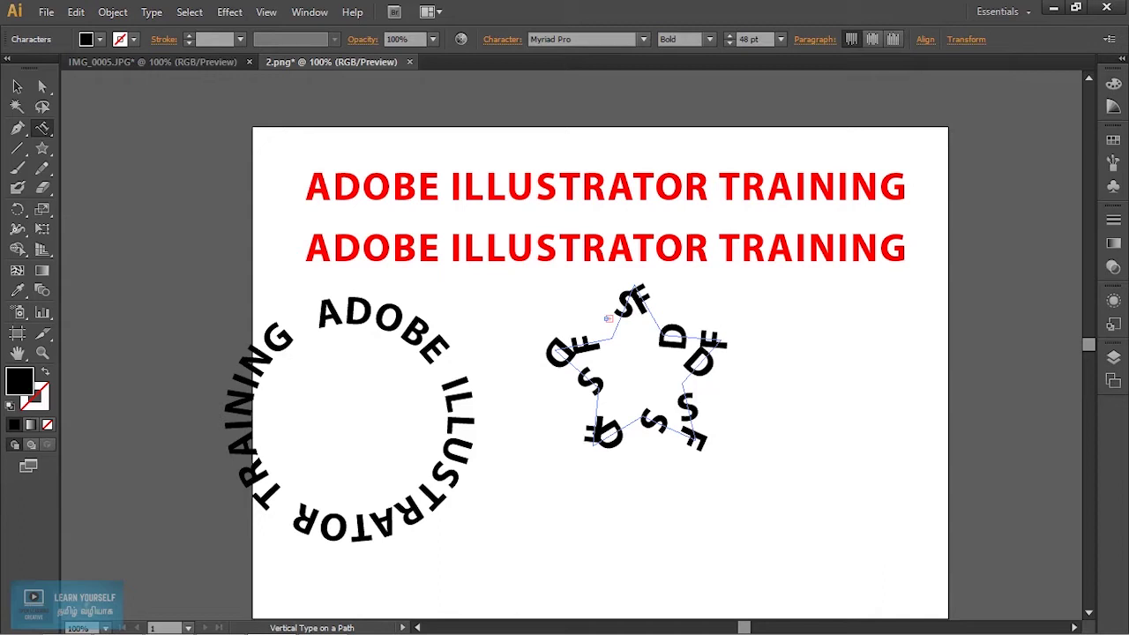